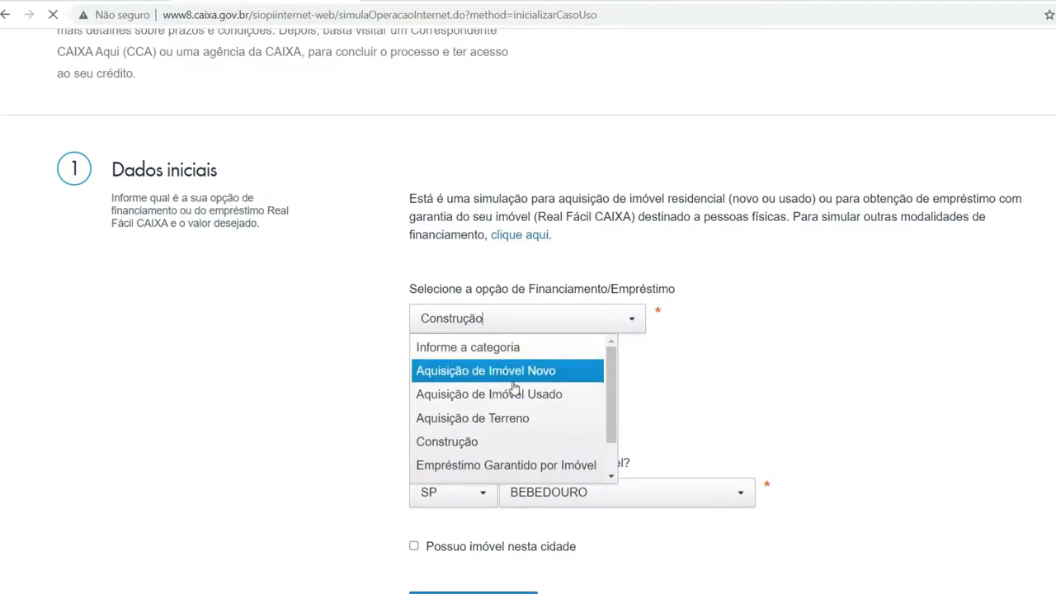
Choose Construção as the financing option in the initial data.
{"action": "left_click", "coordinate": [470, 442]}
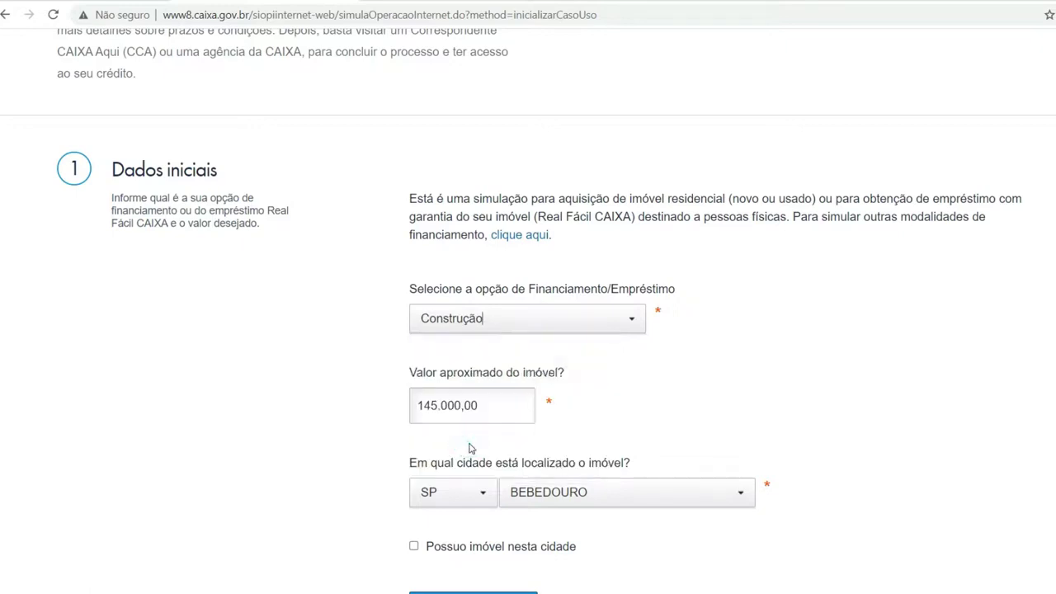
{"action": "scroll", "coordinate": [388, 417], "scroll_direction": "down", "scroll_amount": 5}
{"action": "scroll", "coordinate": [399, 411], "scroll_direction": "up", "scroll_amount": 4}
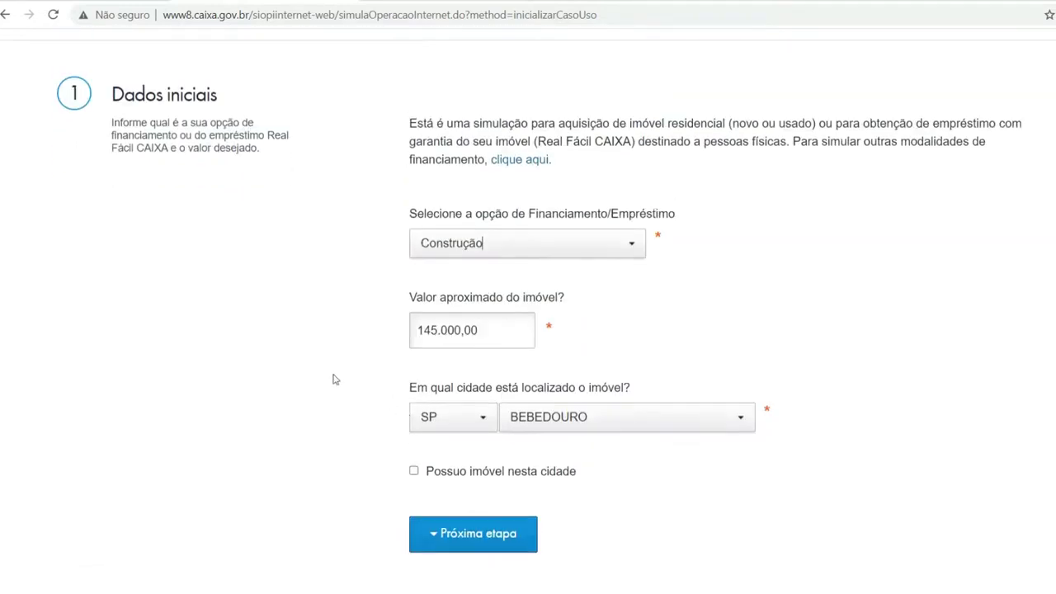
Replace the approximate property value with 230.000,00.
{"action": "left_click", "coordinate": [509, 331]}
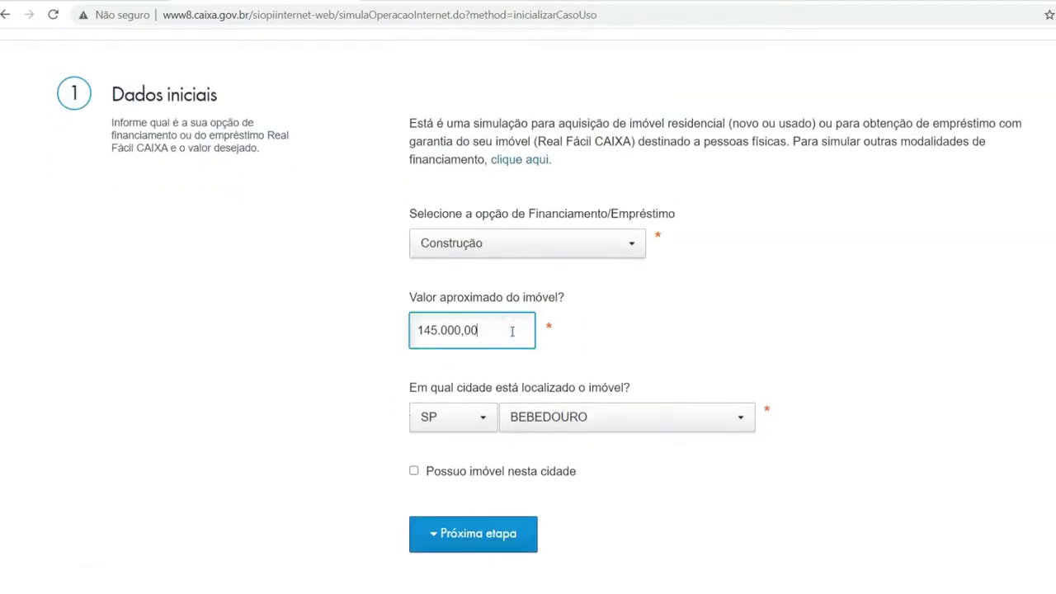
{"action": "key", "text": "BackSpace"}
{"action": "key", "text": "BackSpace"}
{"action": "key", "text": "BackSpace"}
{"action": "key", "text": "BackSpace"}
{"action": "key", "text": "BackSpace"}
{"action": "key", "text": "BackSpace"}
{"action": "left_click", "coordinate": [459, 327]}
{"action": "scroll", "coordinate": [521, 332], "scroll_direction": "down", "scroll_amount": 5}
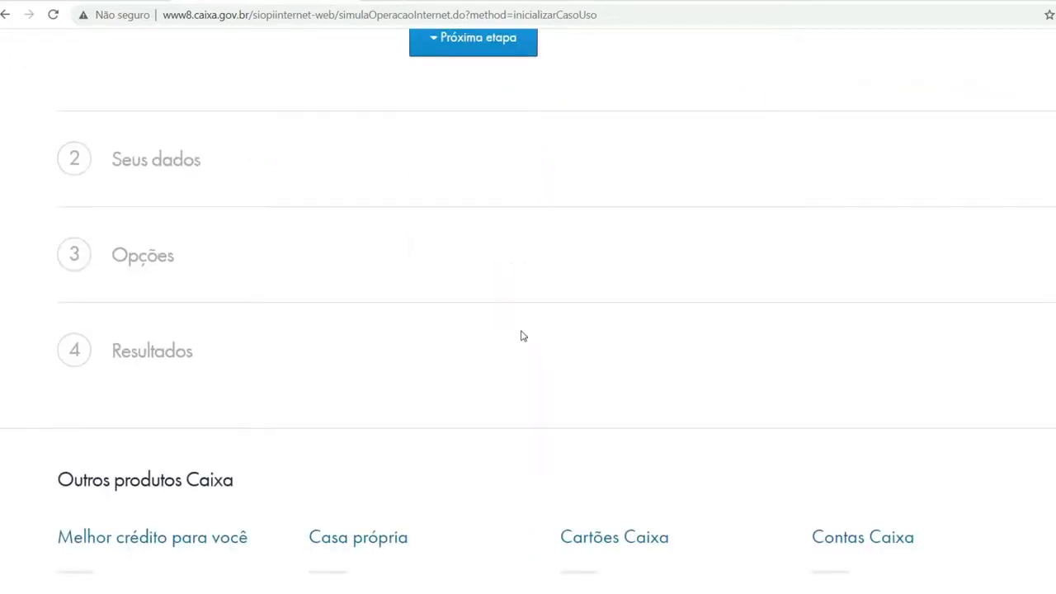
{"action": "scroll", "coordinate": [521, 336], "scroll_direction": "up", "scroll_amount": 4}
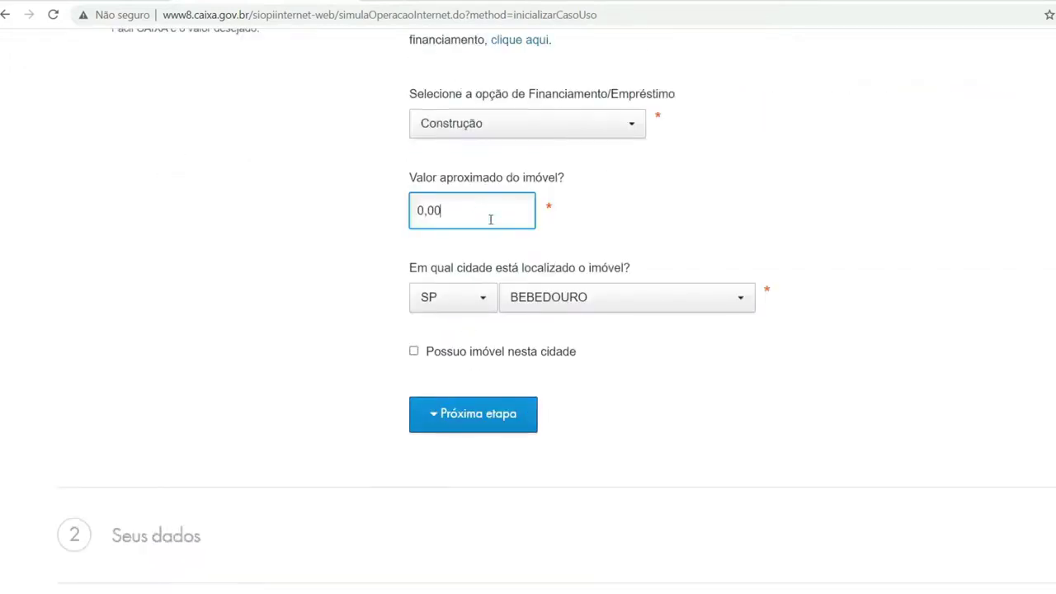
{"action": "scroll", "coordinate": [489, 221], "scroll_direction": "down", "scroll_amount": 5}
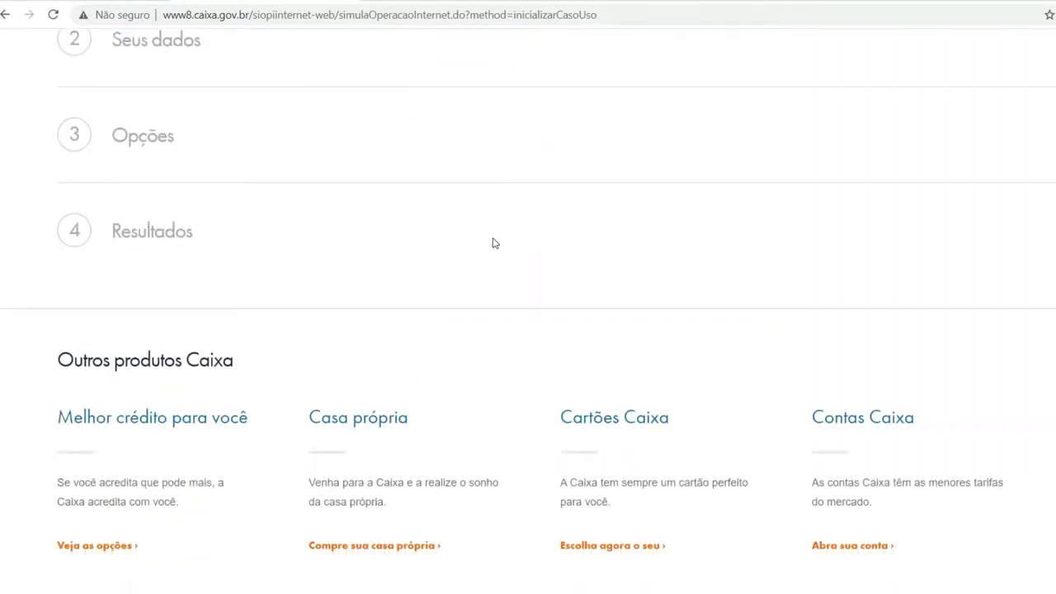
{"action": "scroll", "coordinate": [513, 454], "scroll_direction": "up", "scroll_amount": 4}
{"action": "scroll", "coordinate": [511, 456], "scroll_direction": "up", "scroll_amount": 1}
{"action": "left_click", "coordinate": [479, 170]}
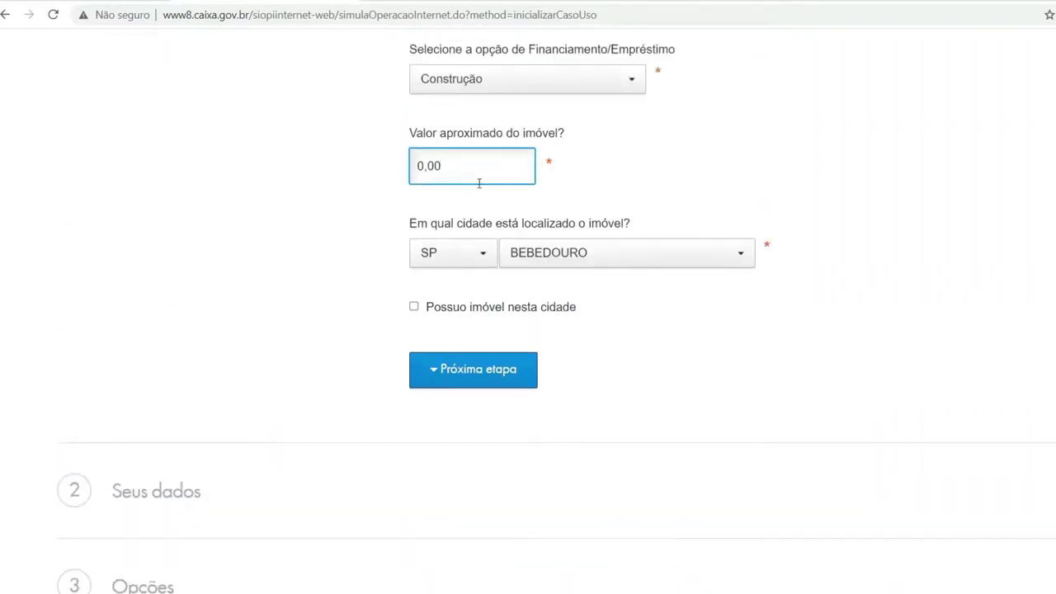
{"action": "type", "text": "230.000,00"}
Choose SP as the state where the property is located and open the list of its cities.
{"action": "left_click", "coordinate": [476, 253]}
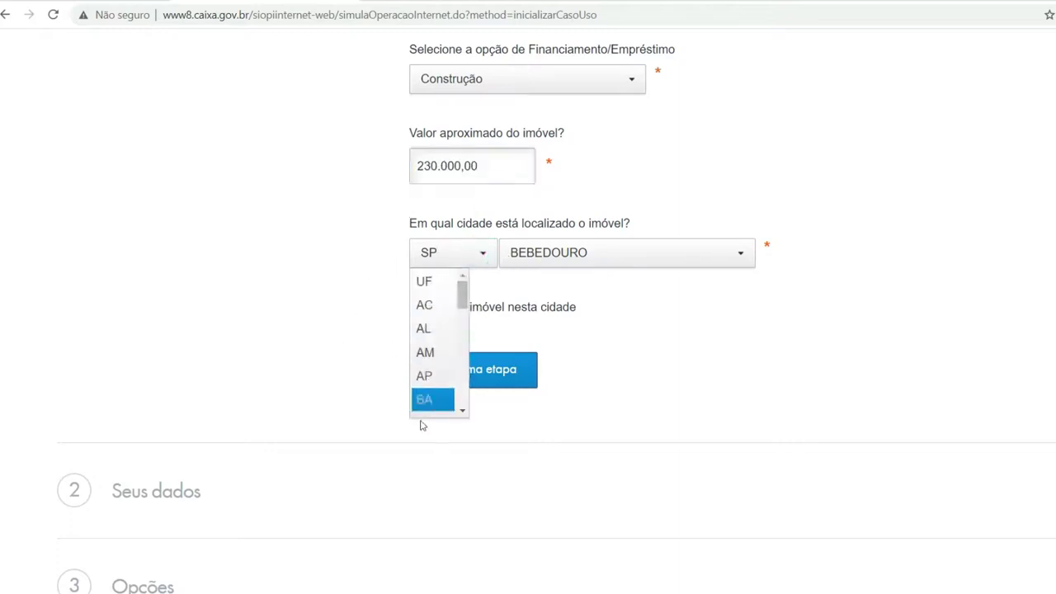
{"action": "scroll", "coordinate": [418, 404], "scroll_direction": "down", "scroll_amount": 1}
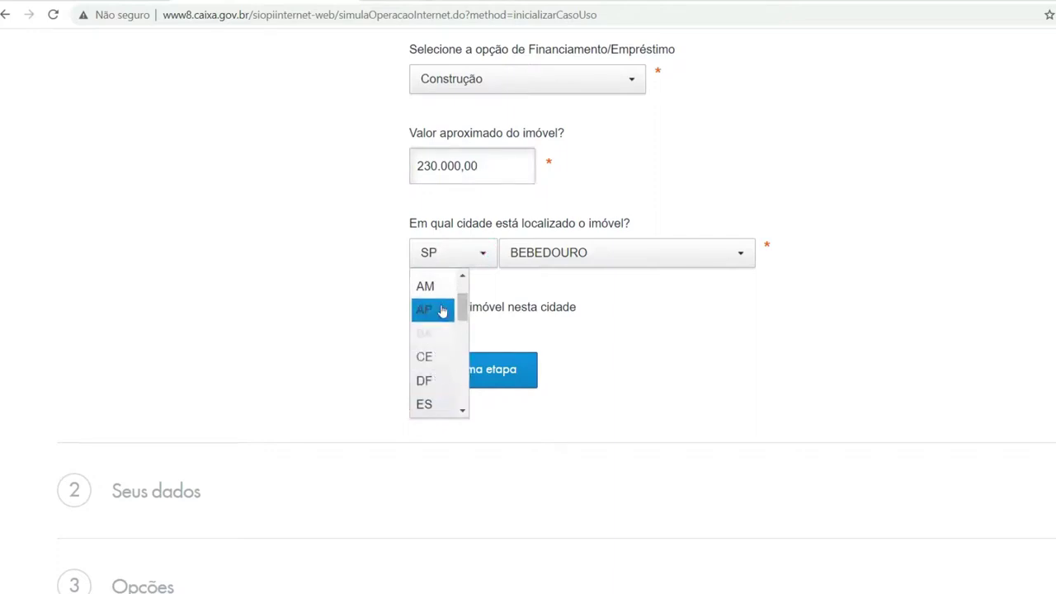
{"action": "left_click_drag", "start_coordinate": [462, 307], "coordinate": [462, 315]}
{"action": "scroll", "coordinate": [450, 379], "scroll_direction": "down", "scroll_amount": 5}
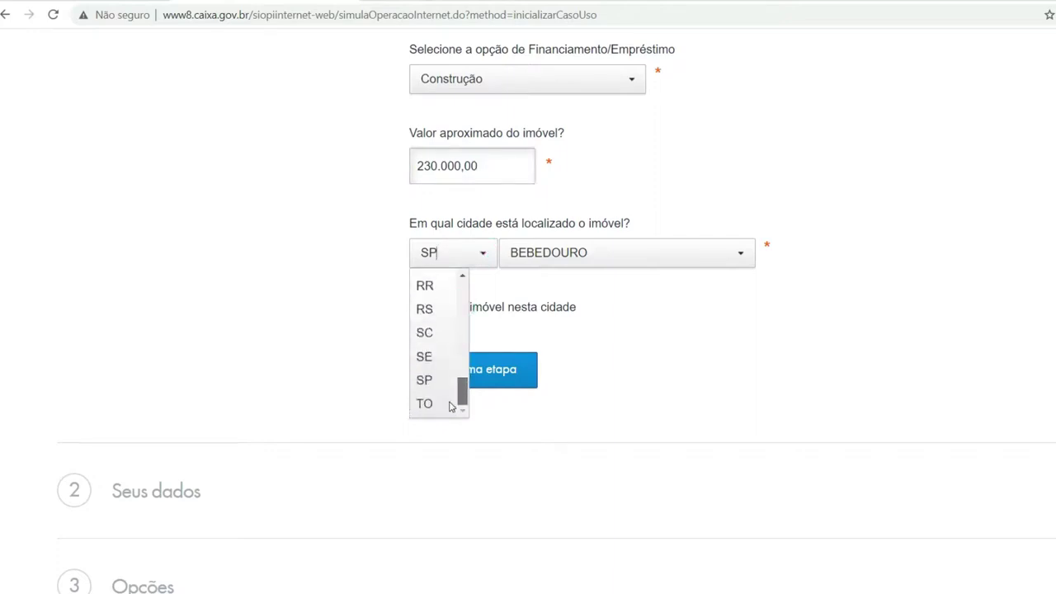
{"action": "left_click", "coordinate": [425, 378]}
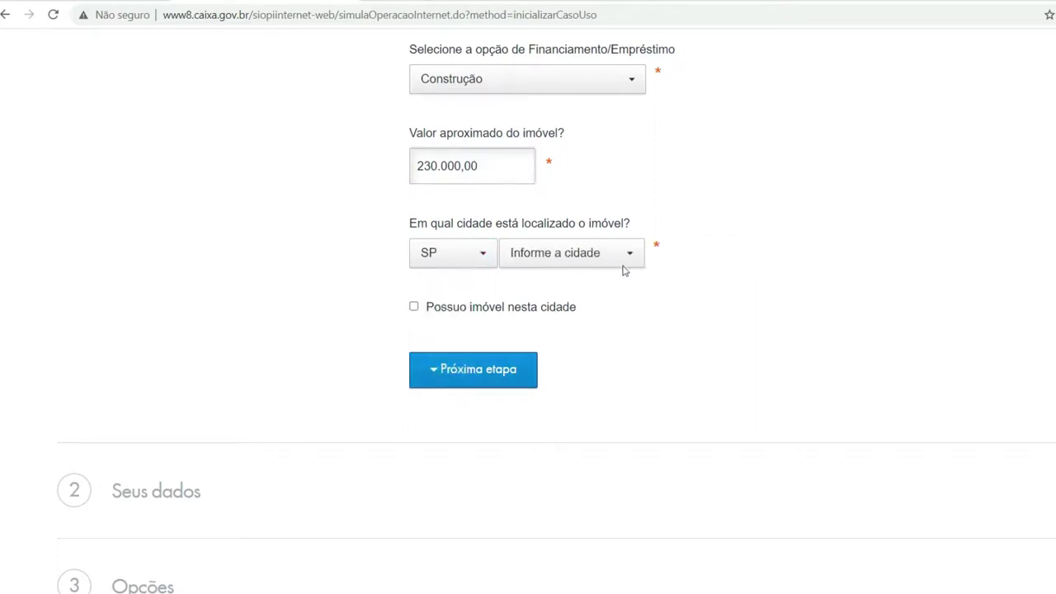
{"action": "left_click", "coordinate": [738, 251]}
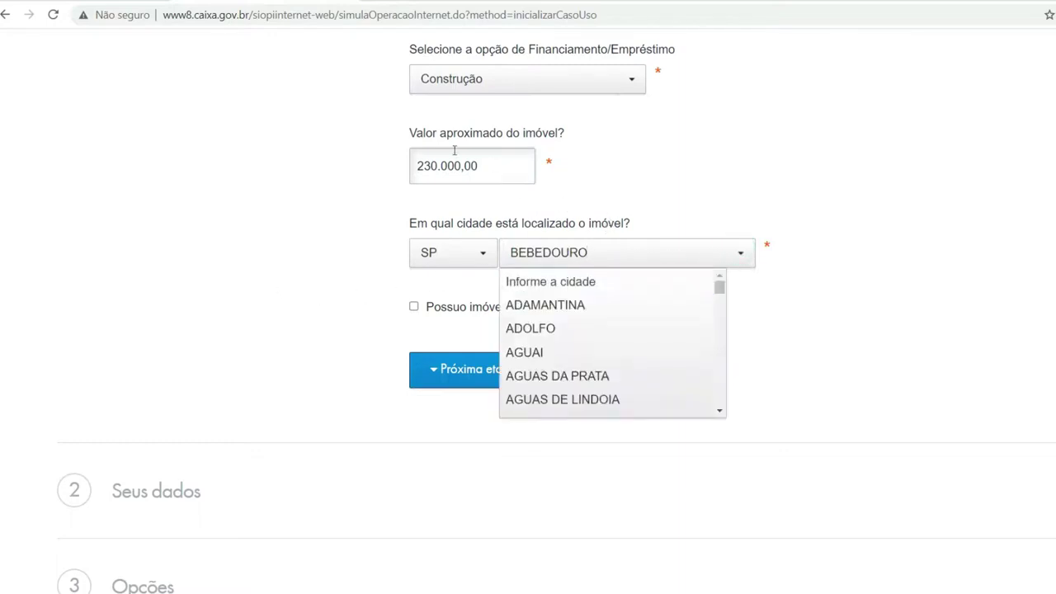
Set the approximate property value to 125.000,00.
{"action": "left_click", "coordinate": [505, 166]}
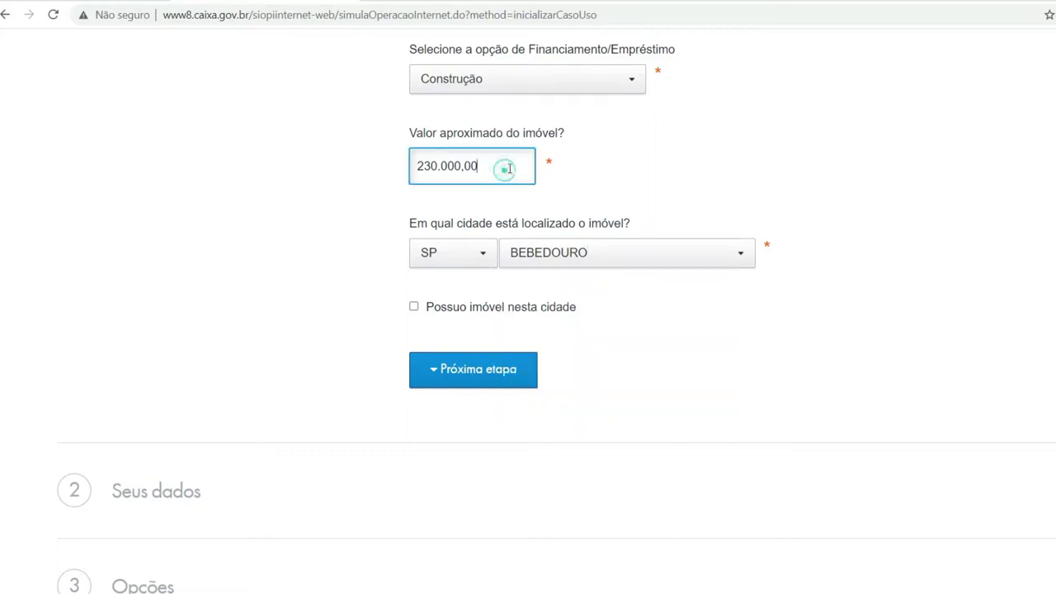
{"action": "key", "text": "BackSpace"}
{"action": "key", "text": "BackSpace"}
{"action": "key", "text": "BackSpace"}
{"action": "key", "text": "BackSpace"}
{"action": "key", "text": "BackSpace"}
{"action": "key", "text": "BackSpace"}
{"action": "key", "text": "BackSpace"}
{"action": "key", "text": "BackSpace"}
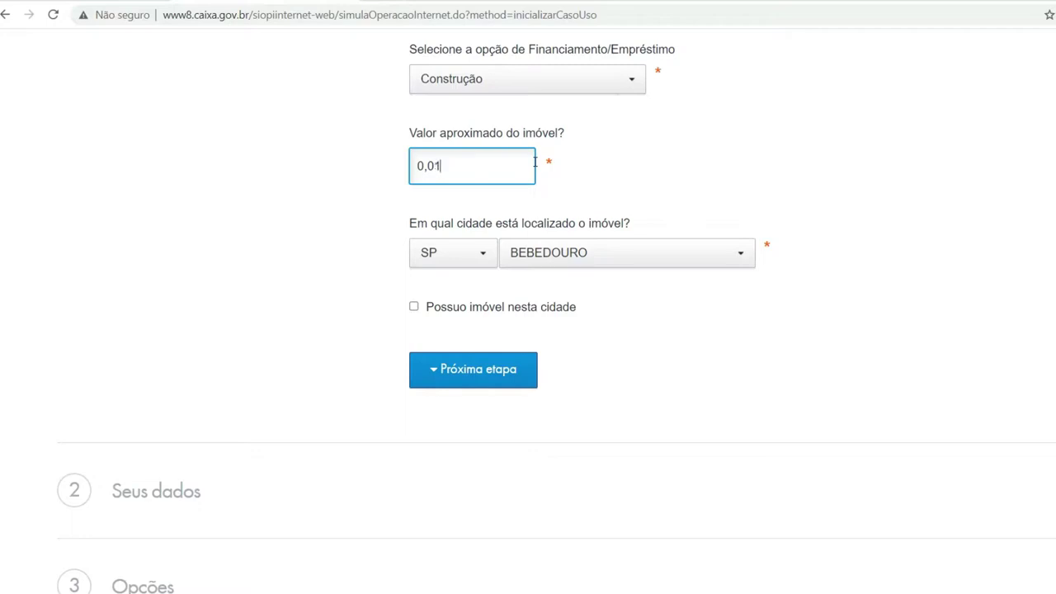
{"action": "type", "text": "125.000,00"}
Set the property's city to SAO JOSE DO RIO PRETO and continue to the personal data stage.
{"action": "left_click", "coordinate": [736, 252]}
{"action": "left_click", "coordinate": [575, 265]}
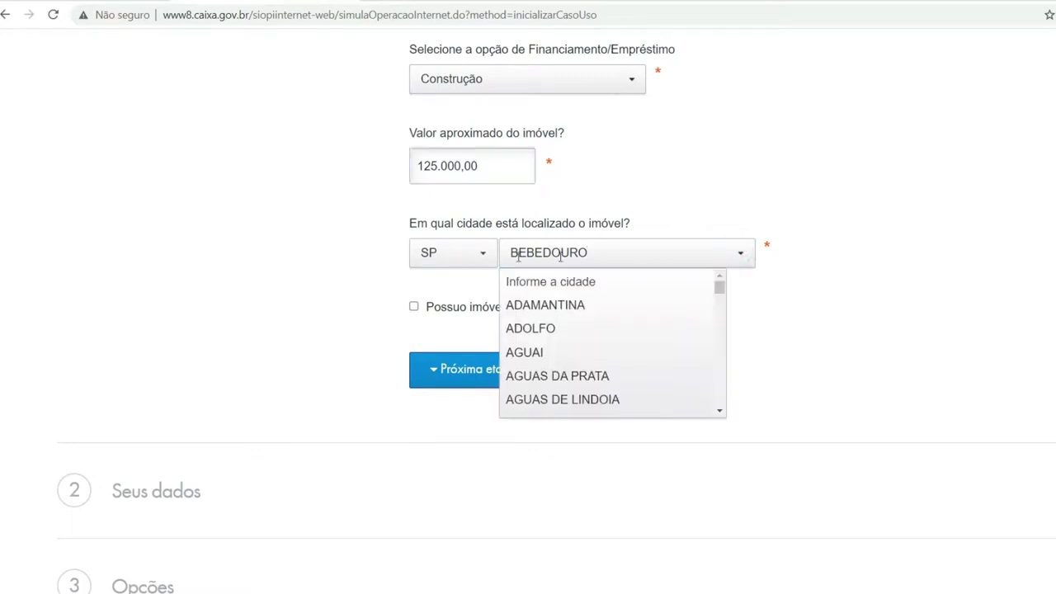
{"action": "key", "text": "BackSpace"}
{"action": "key", "text": "BackSpace"}
{"action": "key", "text": "BackSpace"}
{"action": "key", "text": "BackSpace"}
{"action": "key", "text": "BackSpace"}
{"action": "key", "text": "BackSpace"}
{"action": "key", "text": "BackSpace"}
{"action": "key", "text": "BackSpace"}
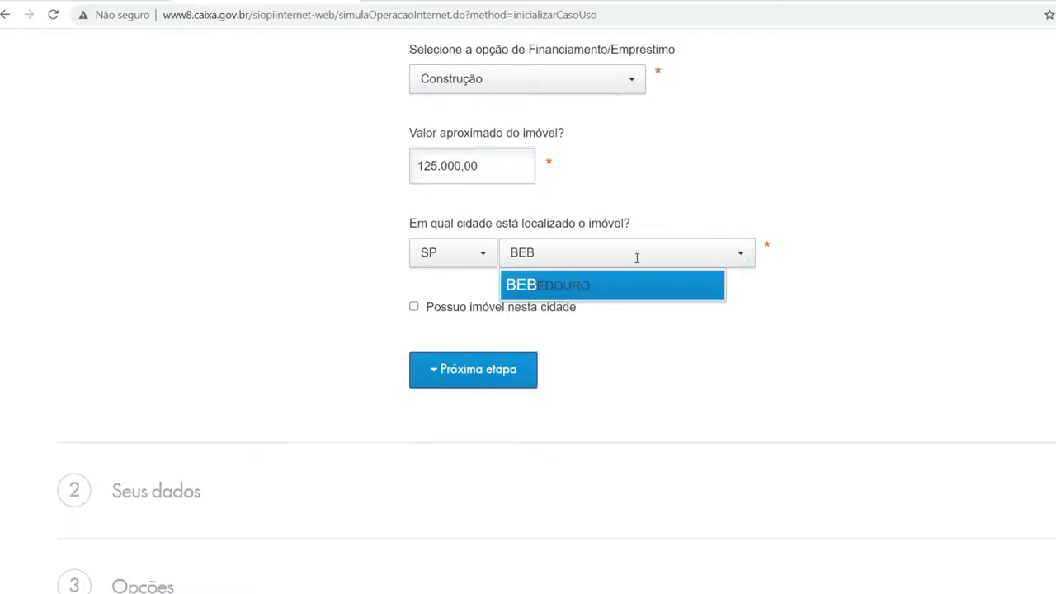
{"action": "type", "text": "sao"}
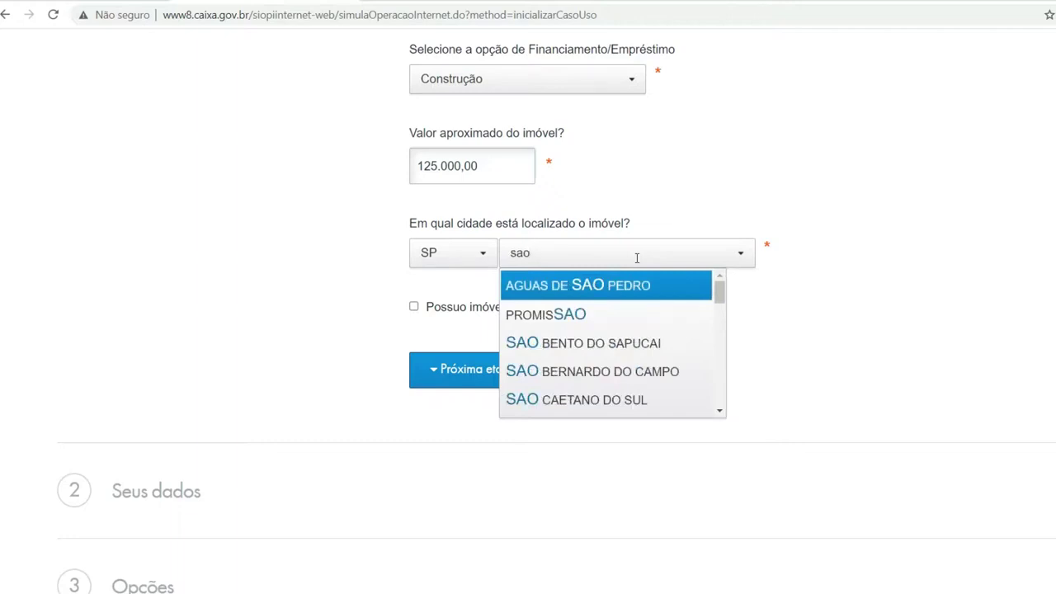
{"action": "type", "text": " jose"}
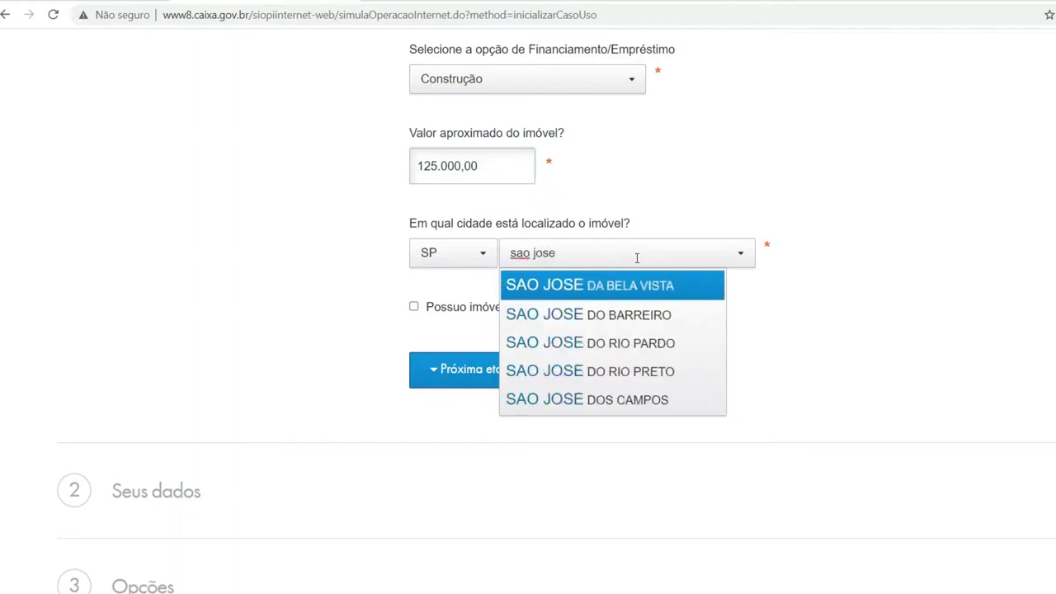
{"action": "left_click", "coordinate": [607, 370]}
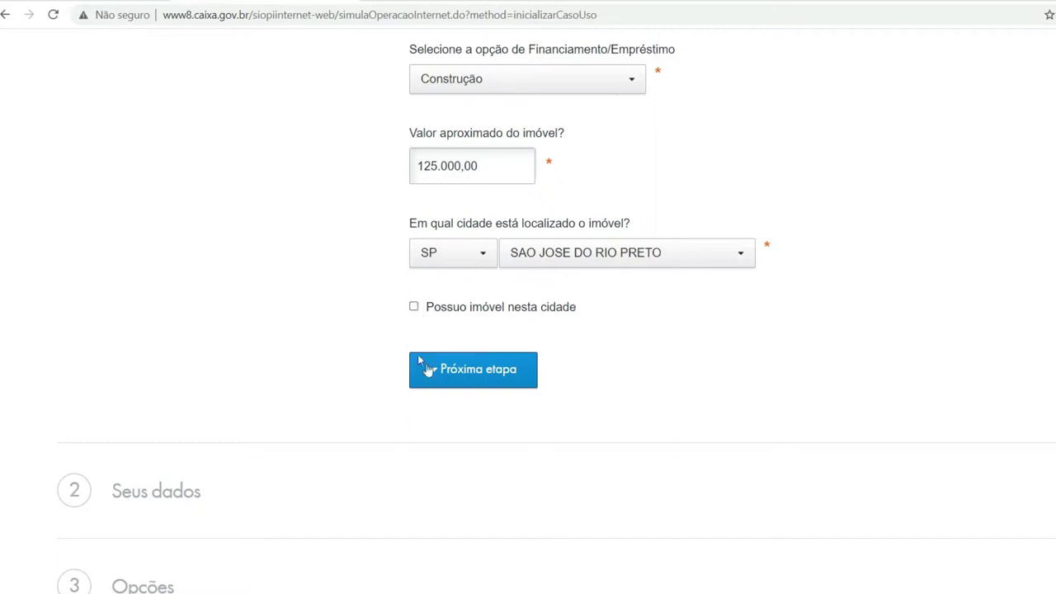
{"action": "left_click", "coordinate": [469, 376]}
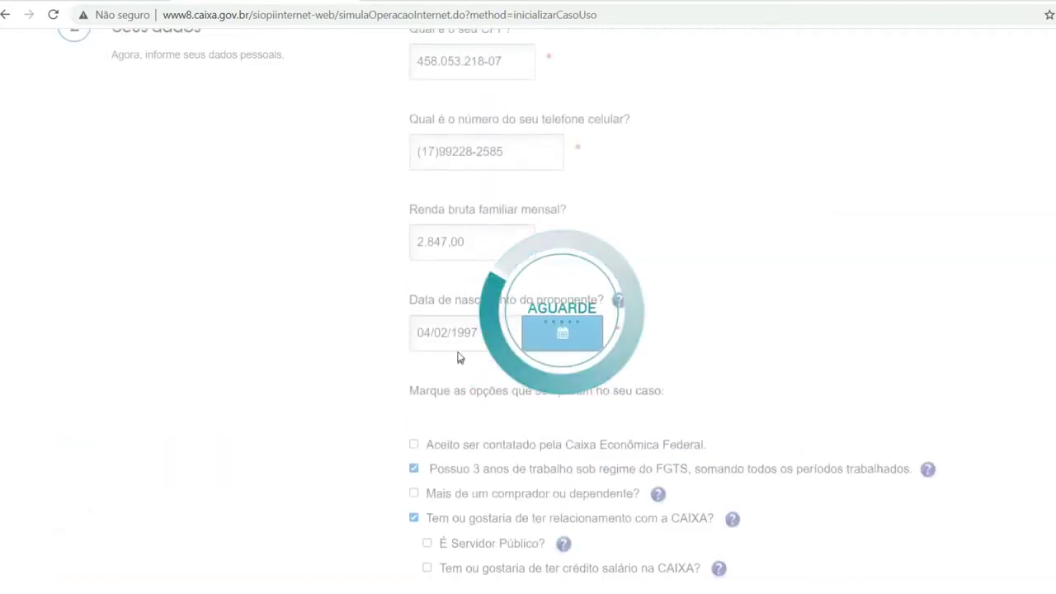
Set the gross monthly family income to 1.850,00 in the personal data.
{"action": "scroll", "coordinate": [460, 358], "scroll_direction": "up", "scroll_amount": 3}
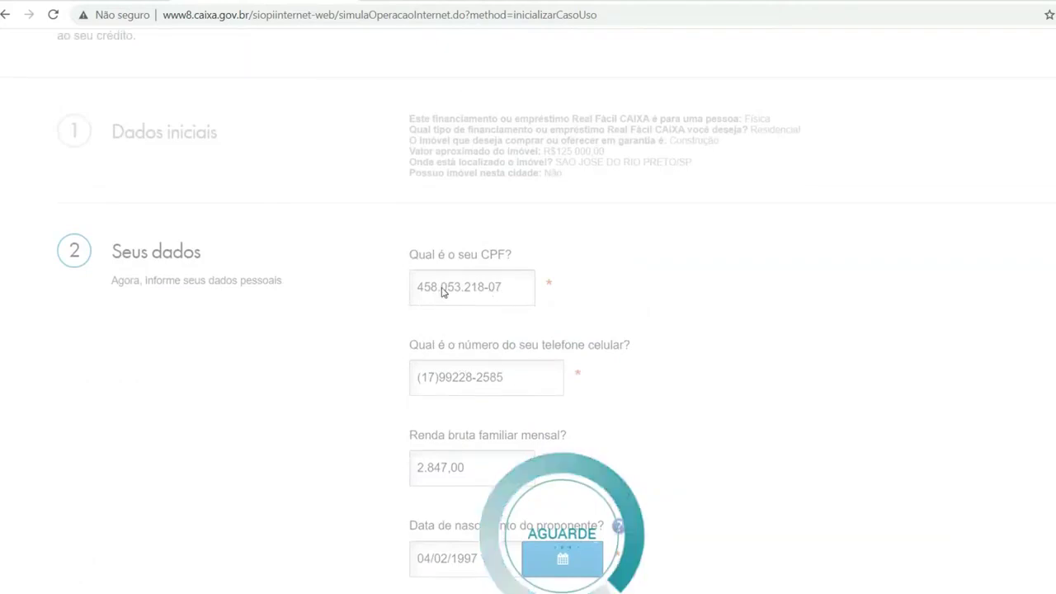
{"action": "scroll", "coordinate": [443, 290], "scroll_direction": "down", "scroll_amount": 3}
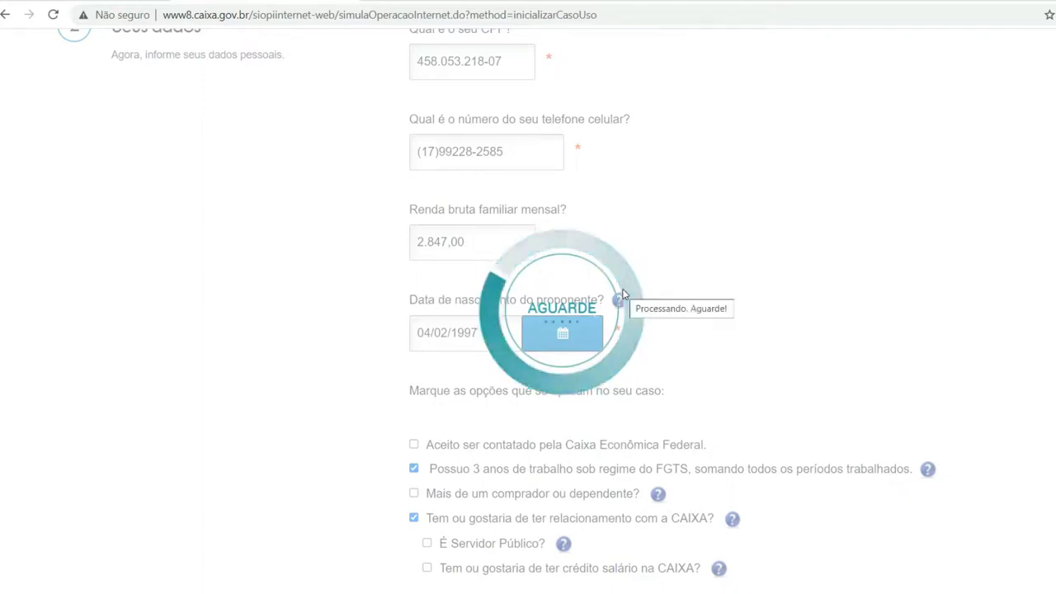
{"action": "scroll", "coordinate": [683, 275], "scroll_direction": "up", "scroll_amount": 2}
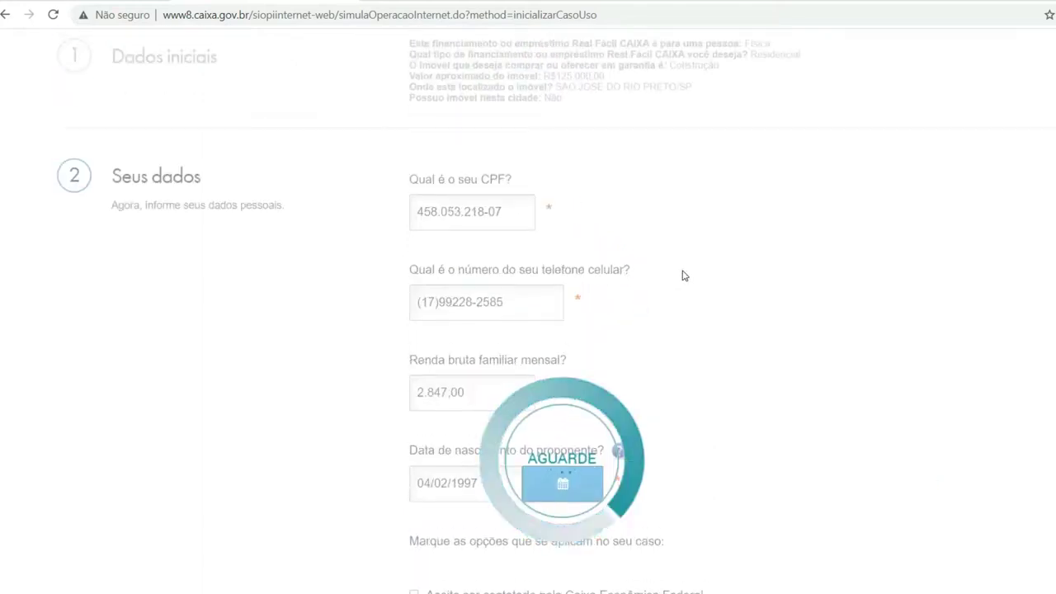
{"action": "scroll", "coordinate": [683, 275], "scroll_direction": "down", "scroll_amount": 2}
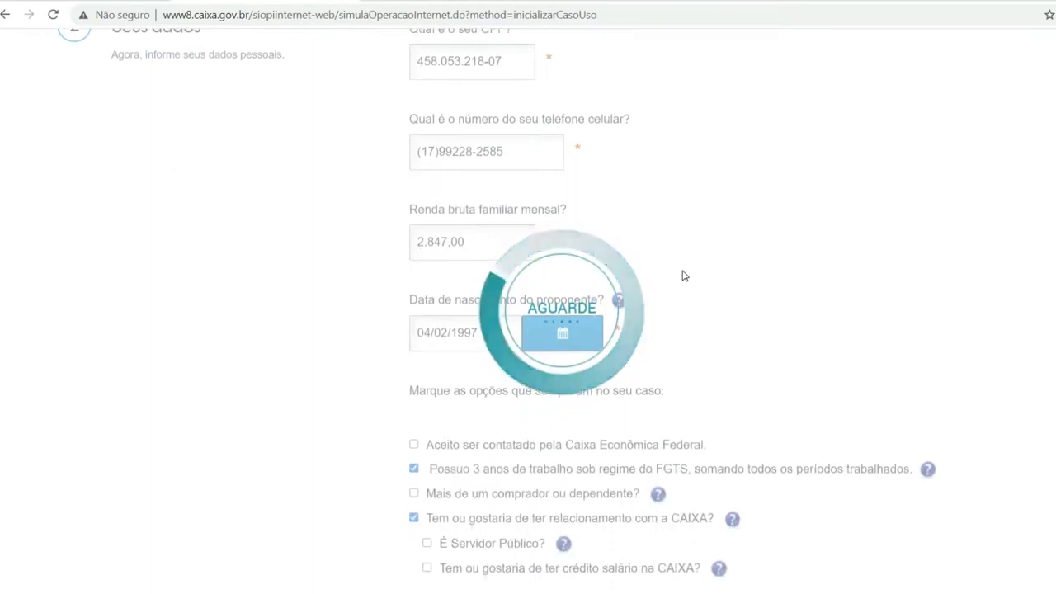
{"action": "left_click", "coordinate": [506, 240]}
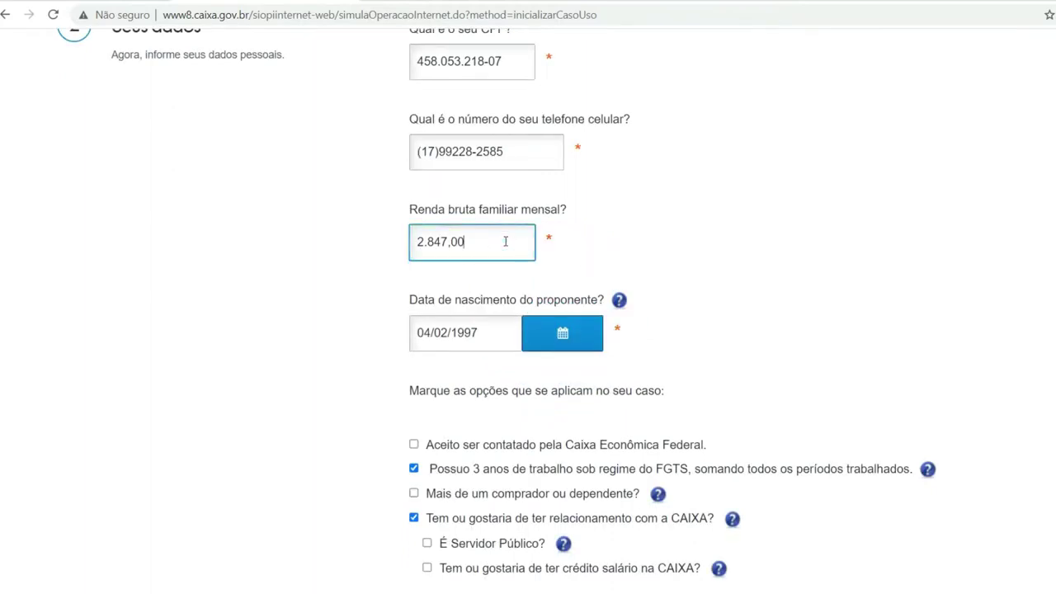
{"action": "key", "text": "BackSpace"}
{"action": "key", "text": "BackSpace"}
{"action": "key", "text": "BackSpace"}
{"action": "key", "text": "BackSpace"}
{"action": "key", "text": "BackSpace"}
{"action": "key", "text": "BackSpace"}
{"action": "type", "text": "8.05"}
{"action": "type", "text": "0,00"}
{"action": "key", "text": "BackSpace"}
{"action": "key", "text": "BackSpace"}
{"action": "key", "text": "BackSpace"}
{"action": "key", "text": "BackSpace"}
{"action": "key", "text": "BackSpace"}
{"action": "type", "text": "850,00"}
Enable the options for more than one buyer or dependant and for accepting contact from Caixa Econômica Federal.
{"action": "scroll", "coordinate": [528, 355], "scroll_direction": "down", "scroll_amount": 2}
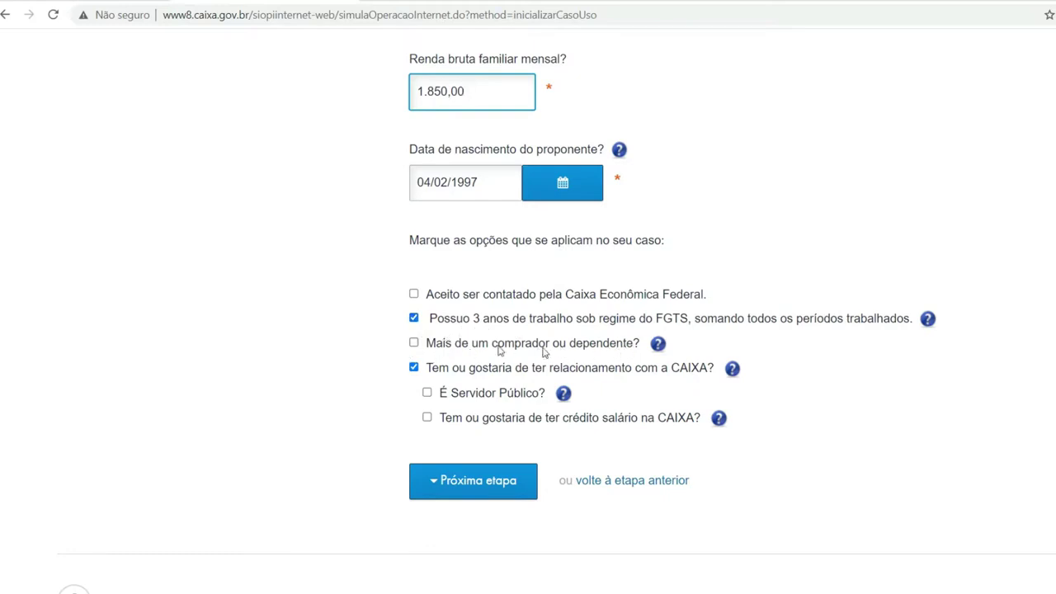
{"action": "left_click", "coordinate": [414, 343]}
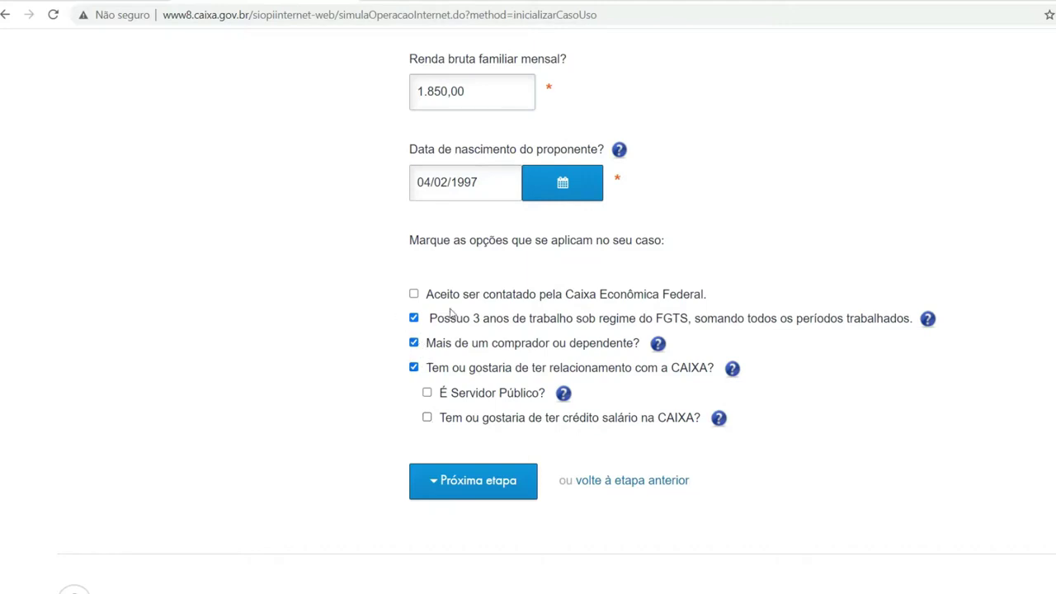
{"action": "left_click", "coordinate": [414, 295]}
Continue to the financing options and choose Programa Casa Verde e Amarela: Compra de Terreno e Construção.
{"action": "left_click", "coordinate": [470, 485]}
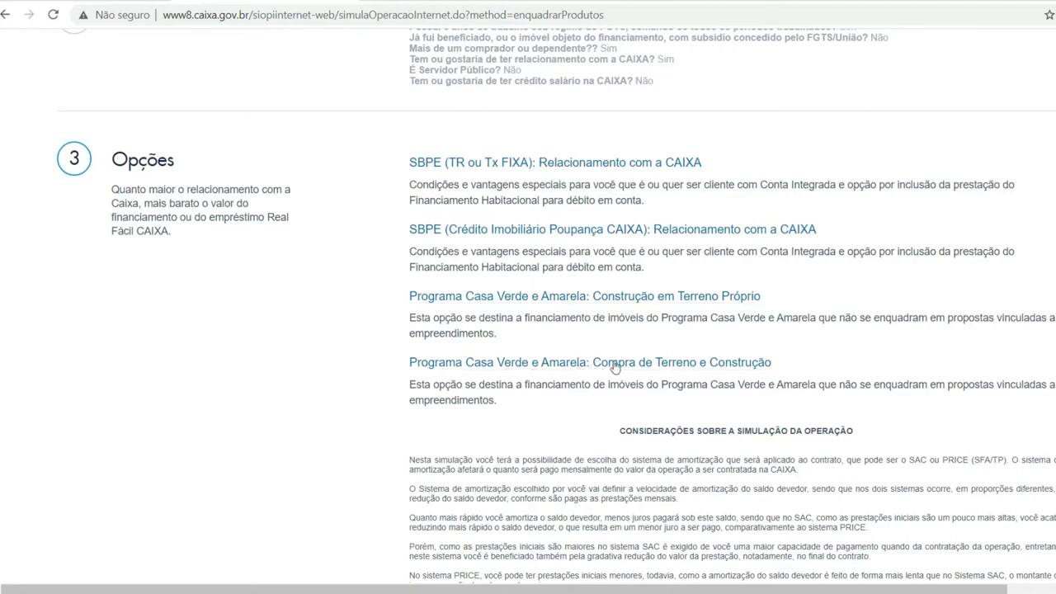
{"action": "left_click", "coordinate": [665, 365]}
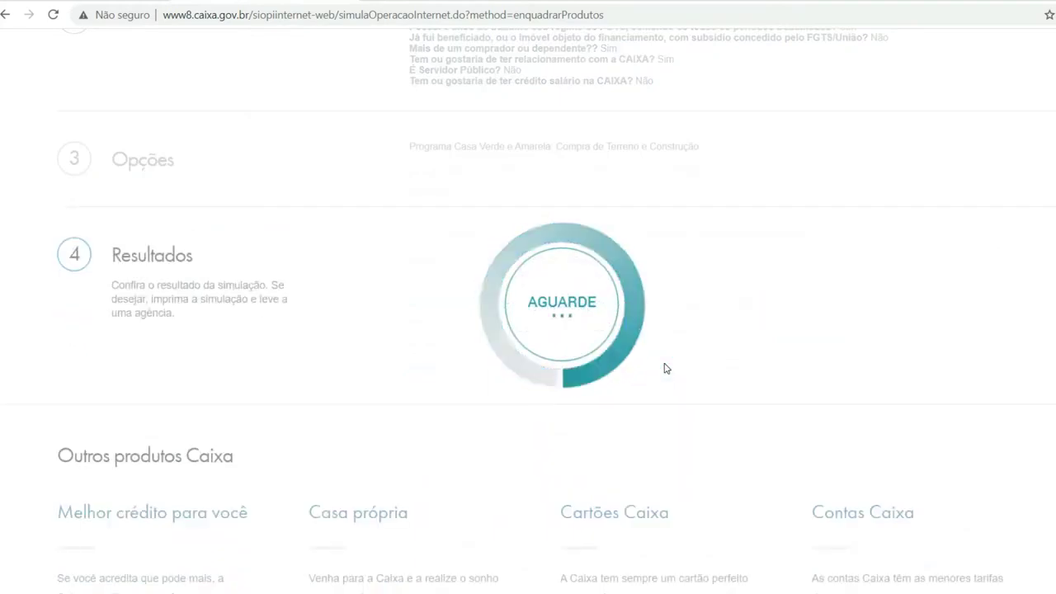
{"action": "scroll", "coordinate": [640, 400], "scroll_direction": "down", "scroll_amount": 2}
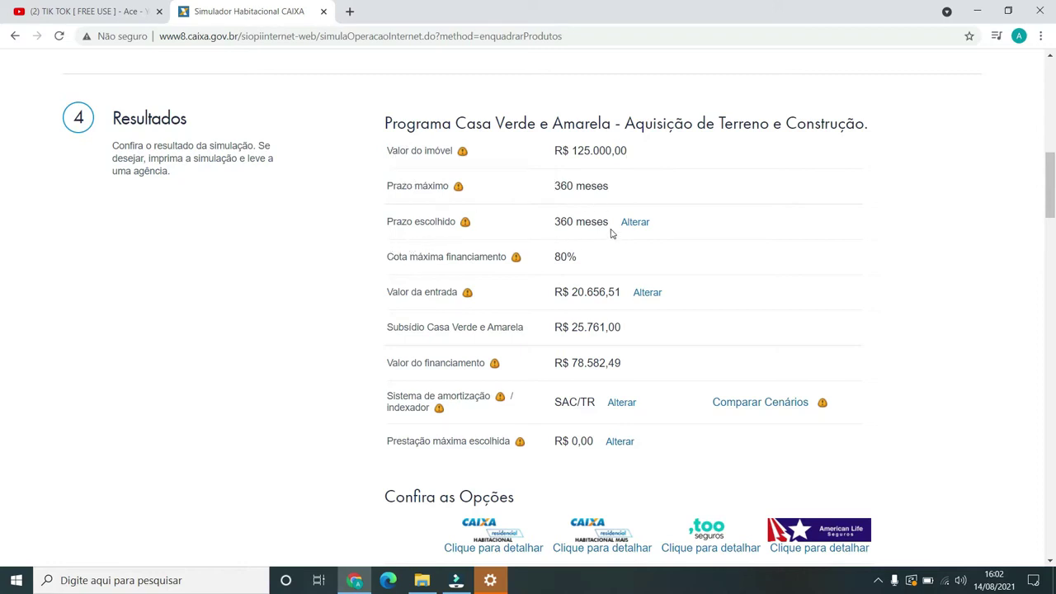
Re-enter the chosen financing term as 360 months and recalculate the simulation.
{"action": "left_click", "coordinate": [642, 224]}
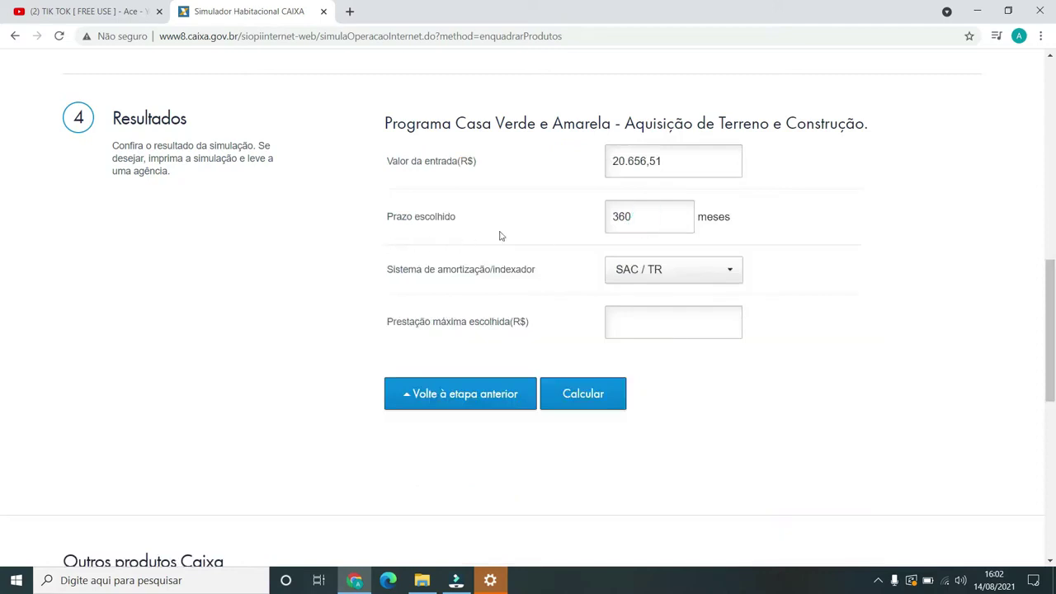
{"action": "left_click", "coordinate": [654, 216]}
{"action": "key", "text": "BackSpace"}
{"action": "key", "text": "BackSpace"}
{"action": "key", "text": "BackSpace"}
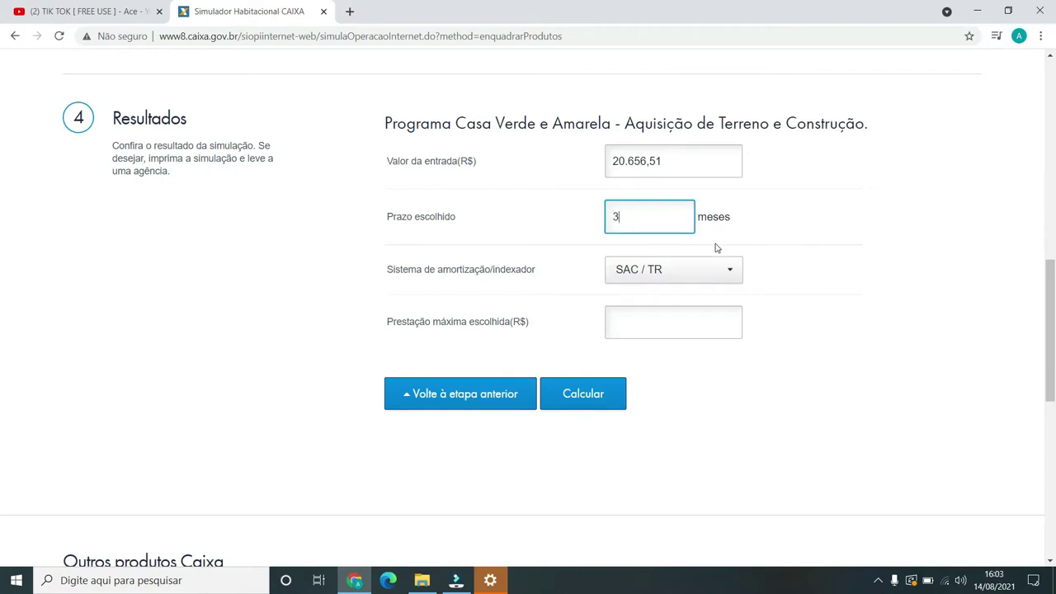
{"action": "type", "text": "360"}
{"action": "left_click", "coordinate": [549, 394]}
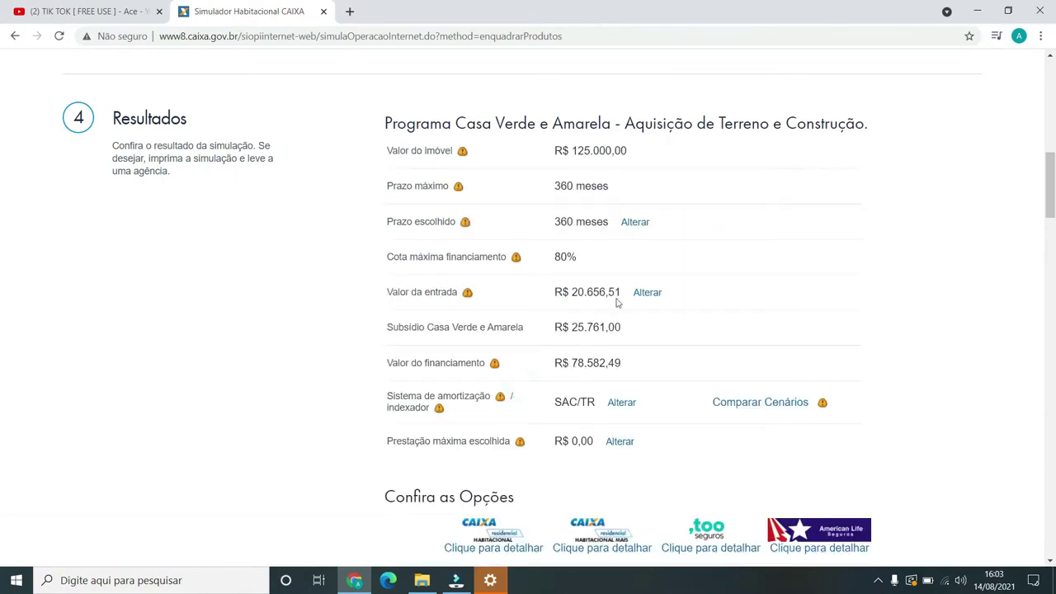
Examine the down payment and the Casa Verde e Amarela subsidy in the simulation results.
{"action": "left_click_drag", "start_coordinate": [552, 298], "coordinate": [625, 293]}
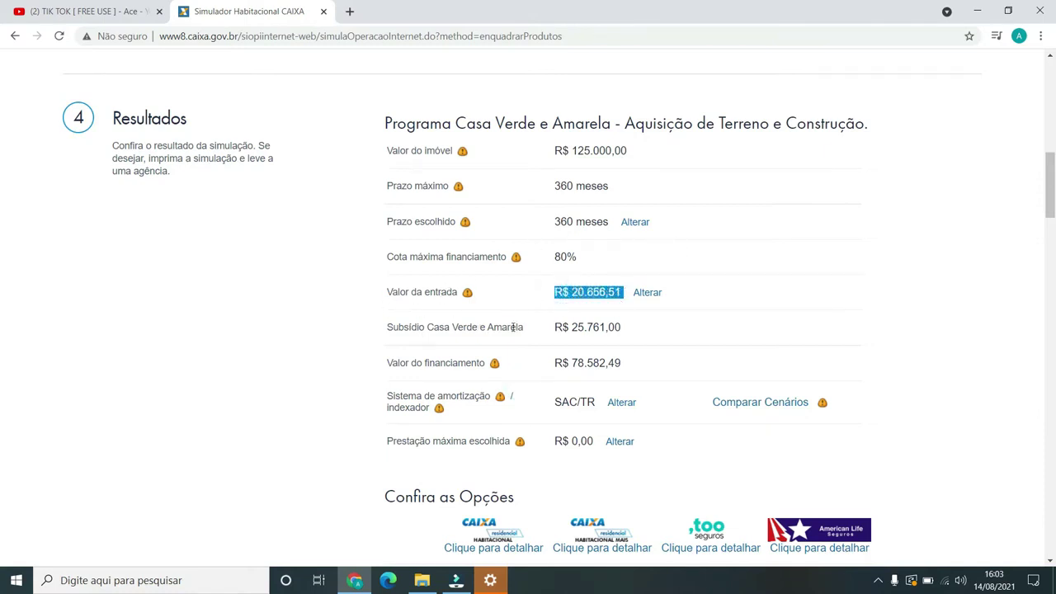
{"action": "left_click_drag", "start_coordinate": [562, 326], "coordinate": [625, 330]}
{"action": "scroll", "coordinate": [644, 327], "scroll_direction": "down", "scroll_amount": 1}
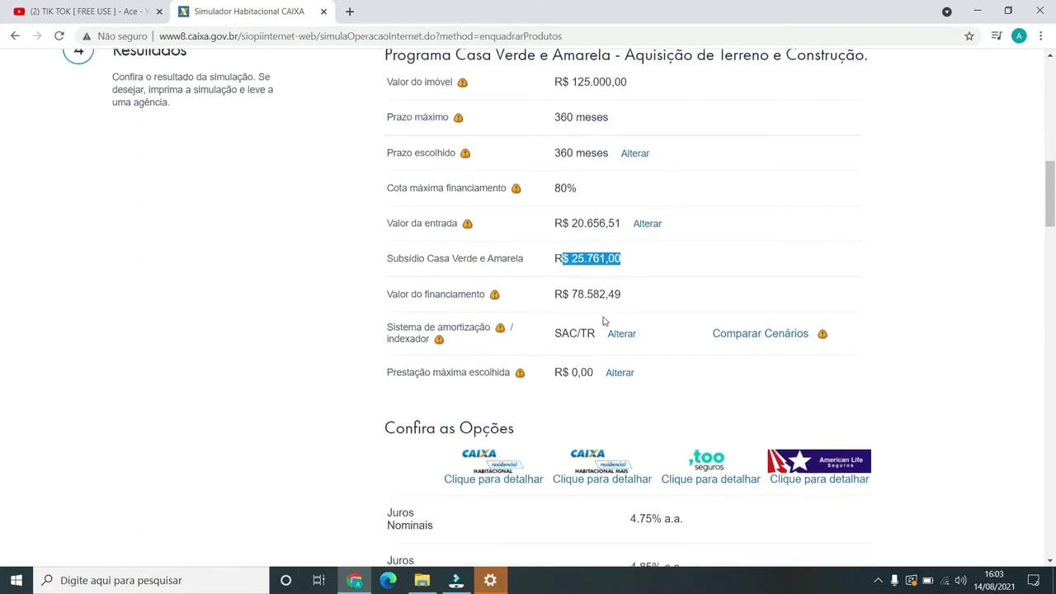
Compare the financed amount with the Casa Verde e Amarela subsidy, the down payment and the property value.
{"action": "left_click_drag", "start_coordinate": [555, 295], "coordinate": [643, 297]}
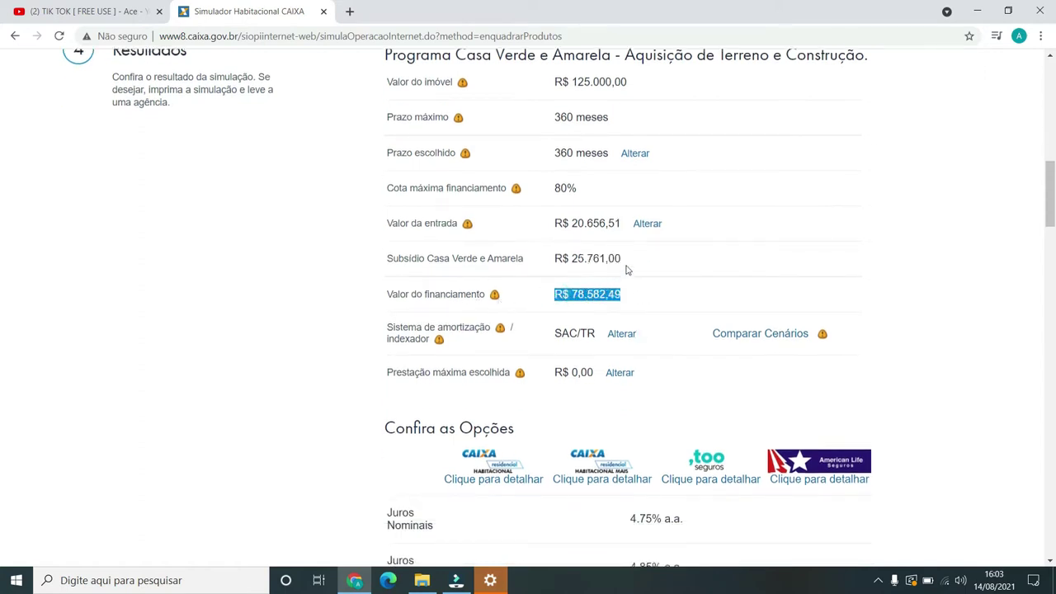
{"action": "left_click_drag", "start_coordinate": [636, 259], "coordinate": [560, 256]}
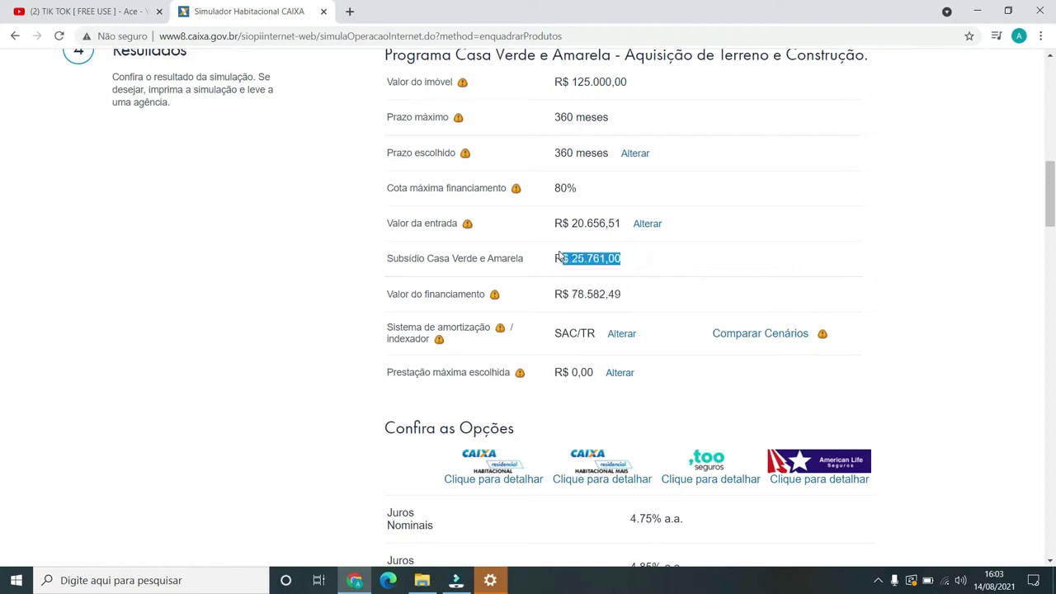
{"action": "left_click_drag", "start_coordinate": [643, 292], "coordinate": [543, 282]}
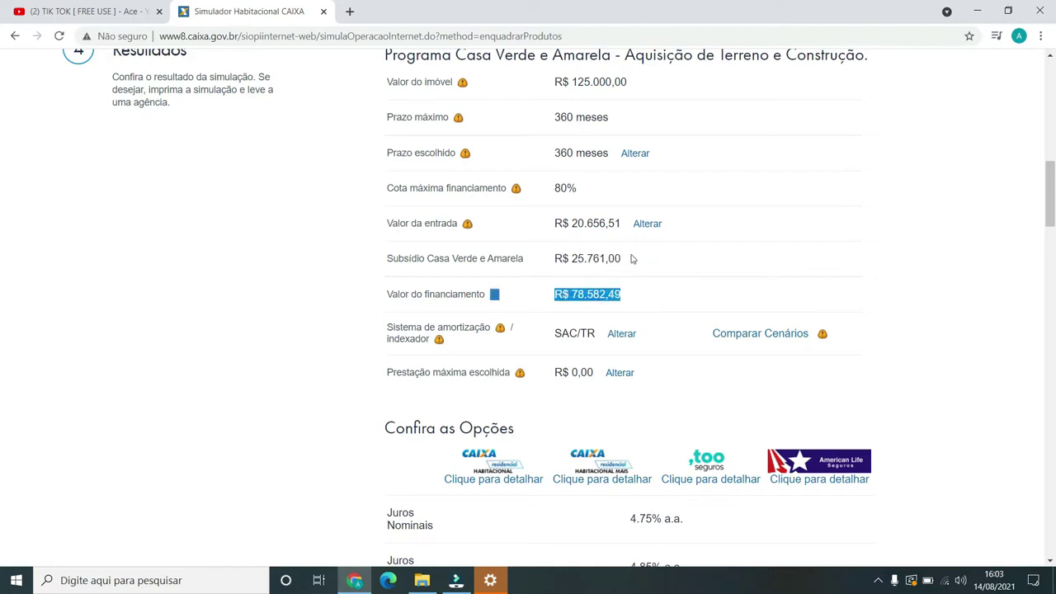
{"action": "left_click_drag", "start_coordinate": [632, 259], "coordinate": [554, 257]}
{"action": "left_click_drag", "start_coordinate": [646, 294], "coordinate": [552, 290]}
{"action": "left_click_drag", "start_coordinate": [623, 222], "coordinate": [569, 223]}
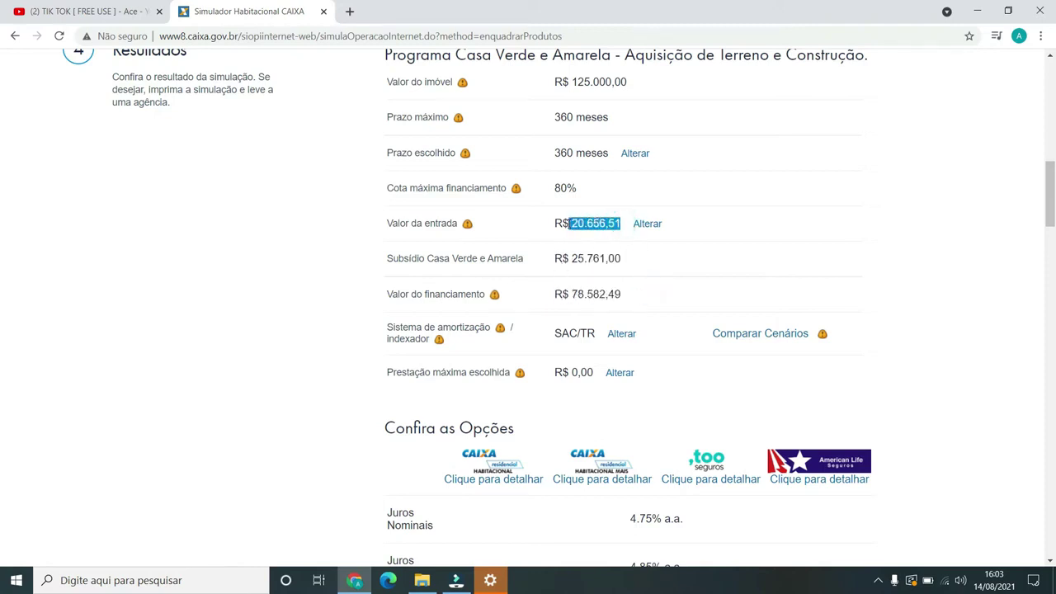
{"action": "left_click_drag", "start_coordinate": [561, 82], "coordinate": [688, 85]}
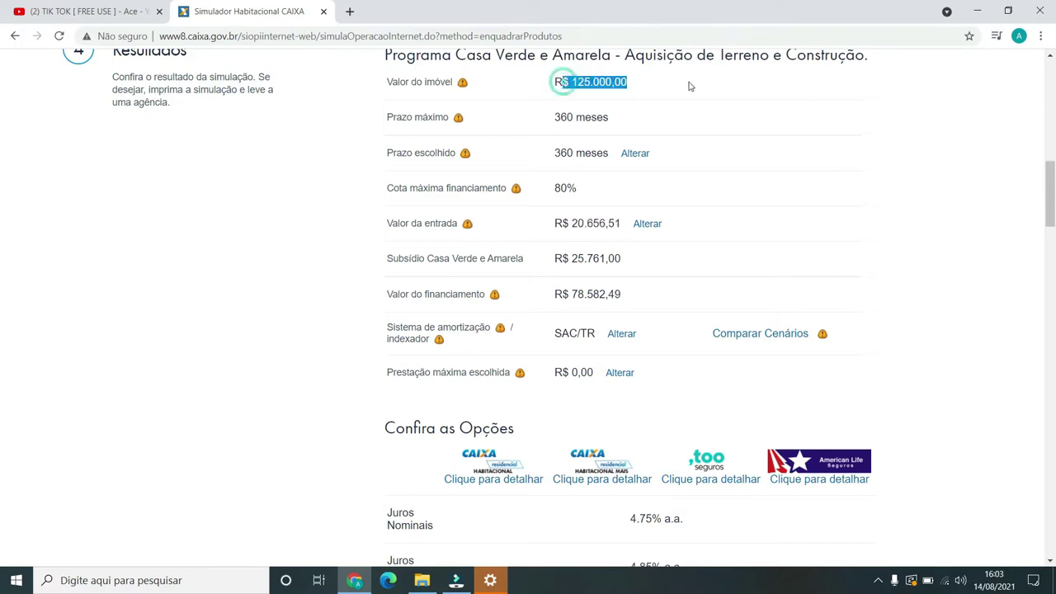
{"action": "left_click_drag", "start_coordinate": [544, 223], "coordinate": [650, 233]}
Examine the effective interest rate and the first and last instalments offered under the SAC/TR system.
{"action": "scroll", "coordinate": [682, 298], "scroll_direction": "down", "scroll_amount": 1}
{"action": "scroll", "coordinate": [682, 298], "scroll_direction": "down", "scroll_amount": 2}
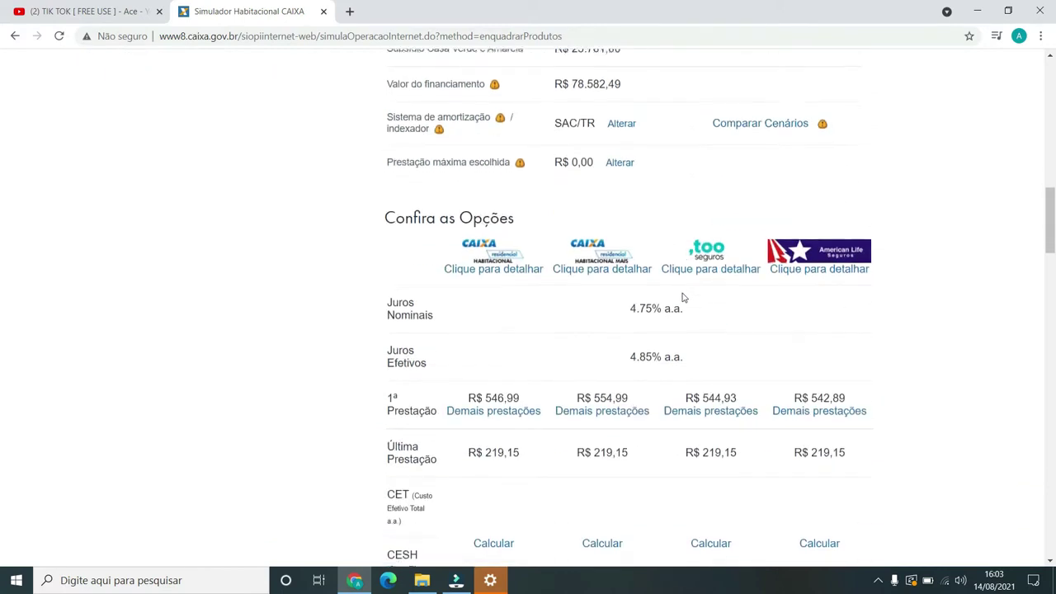
{"action": "double_click", "coordinate": [596, 290]}
{"action": "left_click_drag", "start_coordinate": [596, 290], "coordinate": [721, 302]}
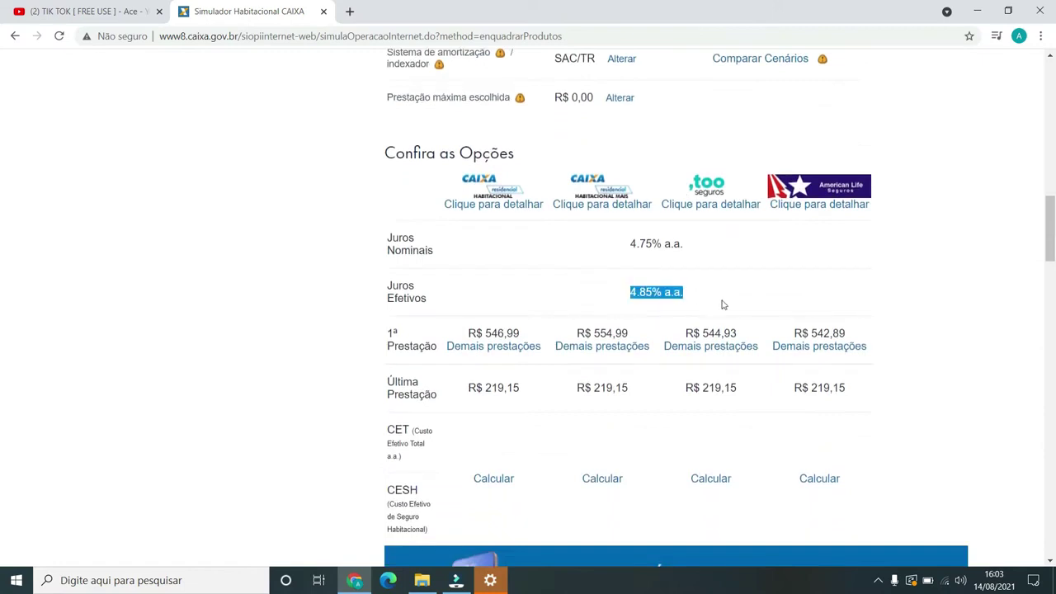
{"action": "scroll", "coordinate": [723, 317], "scroll_direction": "down", "scroll_amount": 2}
{"action": "left_click_drag", "start_coordinate": [680, 191], "coordinate": [739, 202]}
{"action": "left_click_drag", "start_coordinate": [685, 249], "coordinate": [757, 259]}
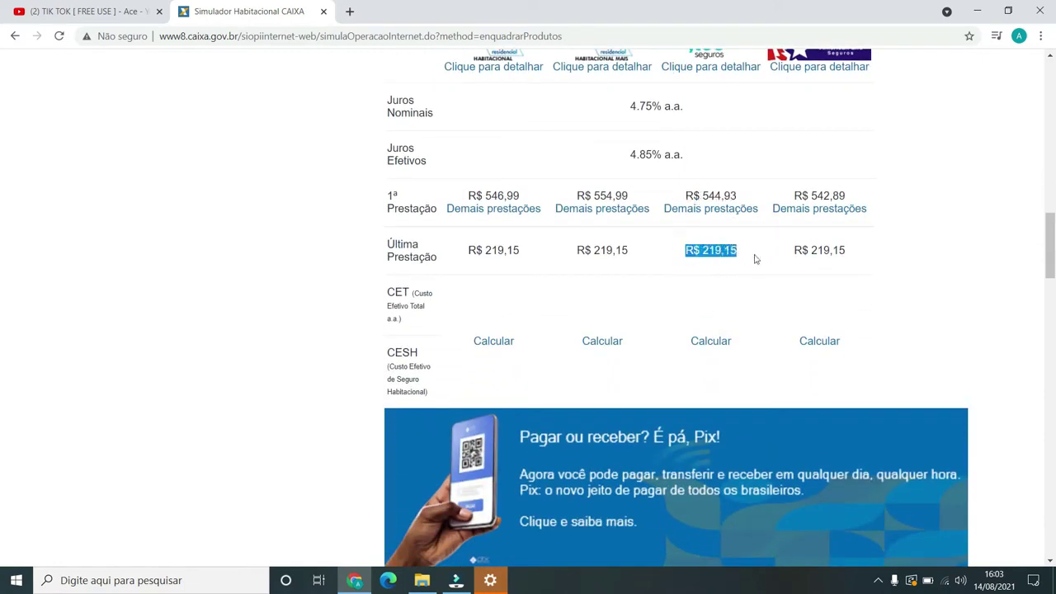
{"action": "scroll", "coordinate": [607, 315], "scroll_direction": "up", "scroll_amount": 1}
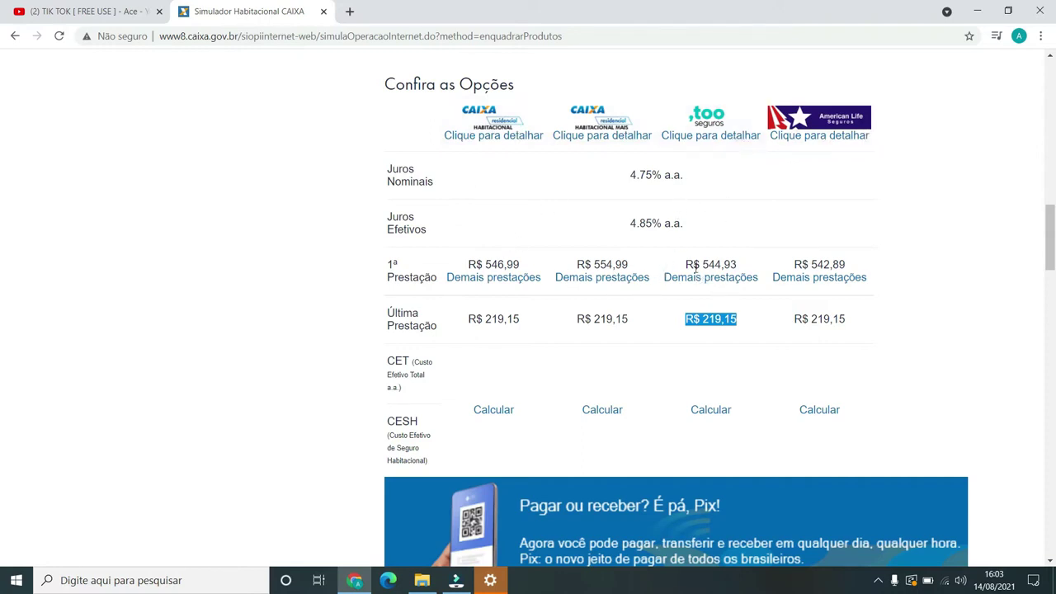
Open the simulation conditions for editing and set the amortization system to PRICE / TR.
{"action": "scroll", "coordinate": [699, 336], "scroll_direction": "up", "scroll_amount": 4}
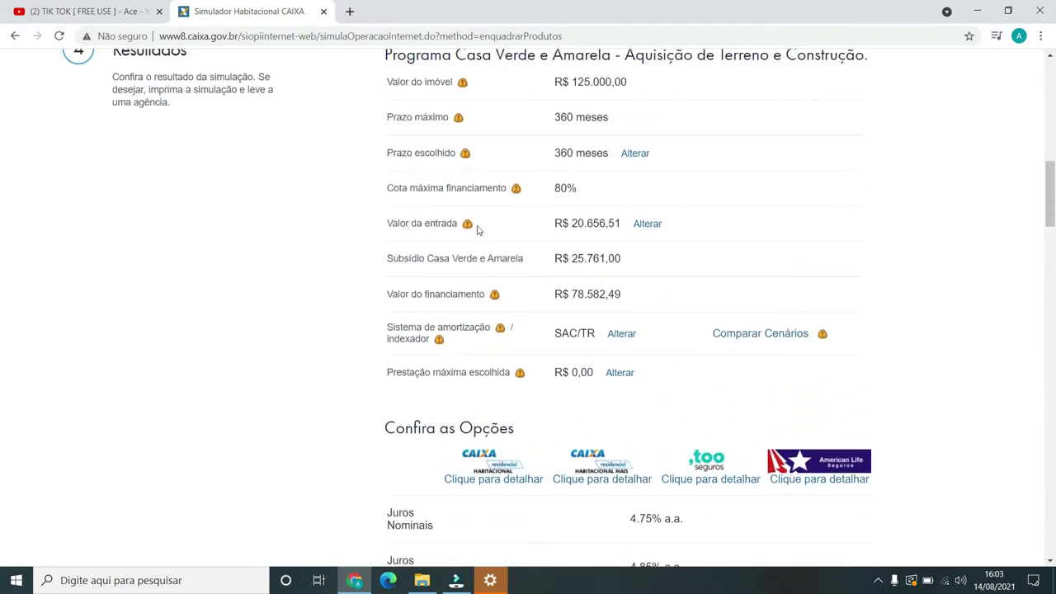
{"action": "scroll", "coordinate": [477, 230], "scroll_direction": "up", "scroll_amount": 1}
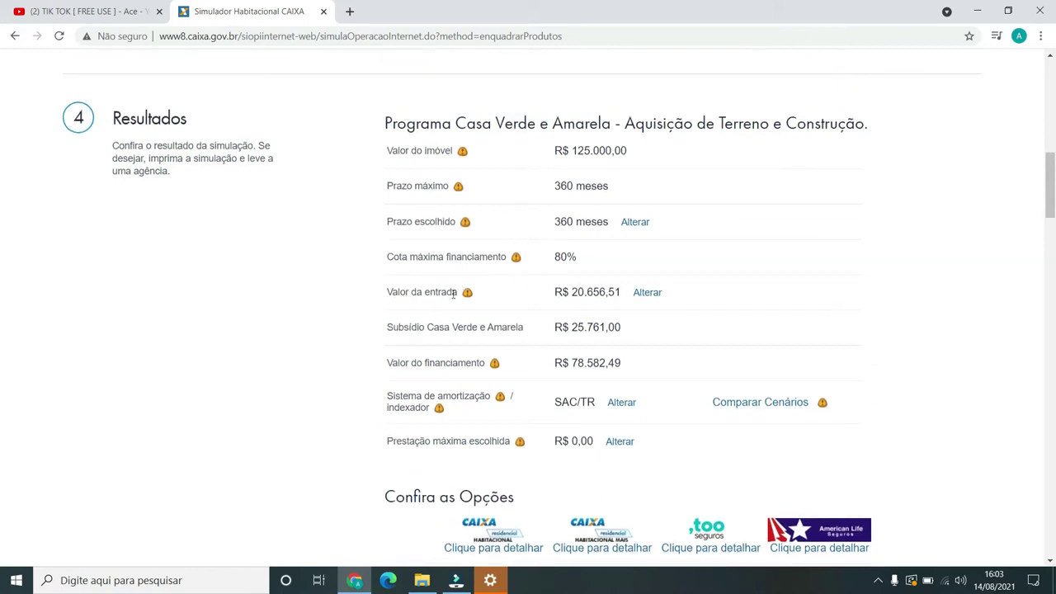
{"action": "left_click", "coordinate": [649, 293]}
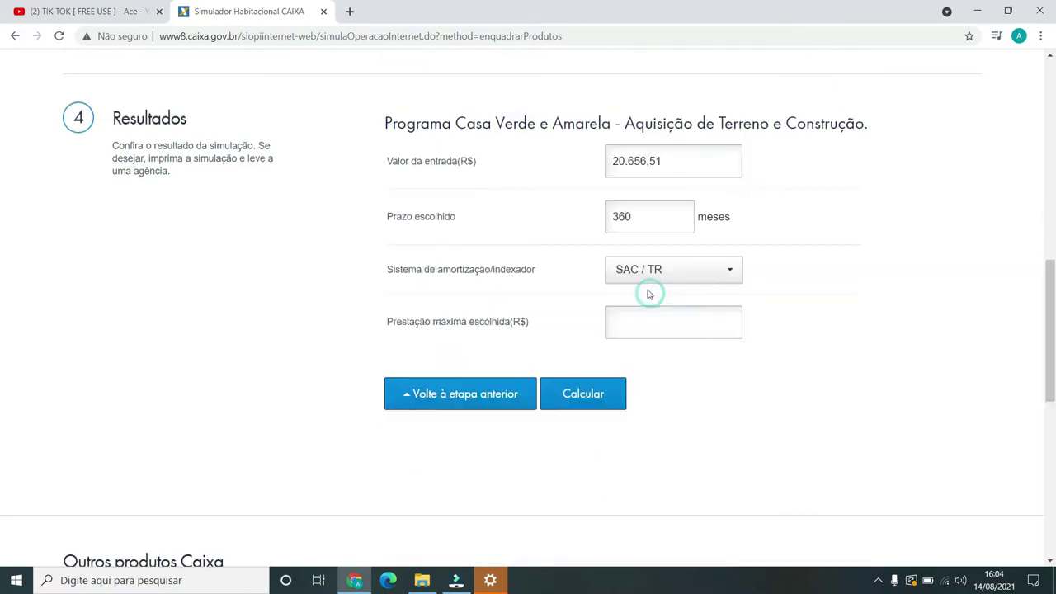
{"action": "left_click", "coordinate": [726, 274]}
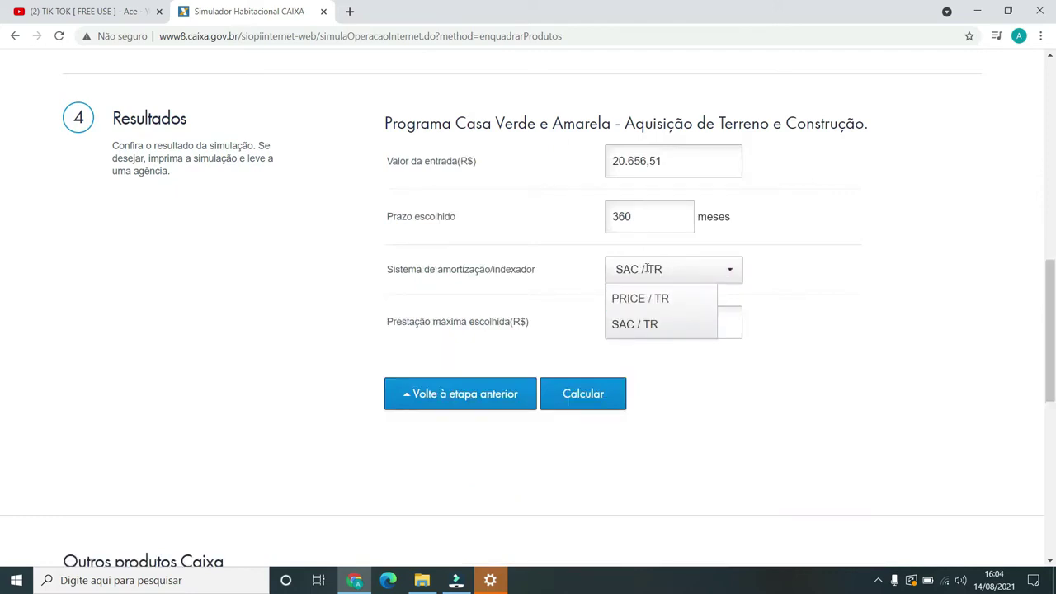
{"action": "left_click", "coordinate": [655, 299]}
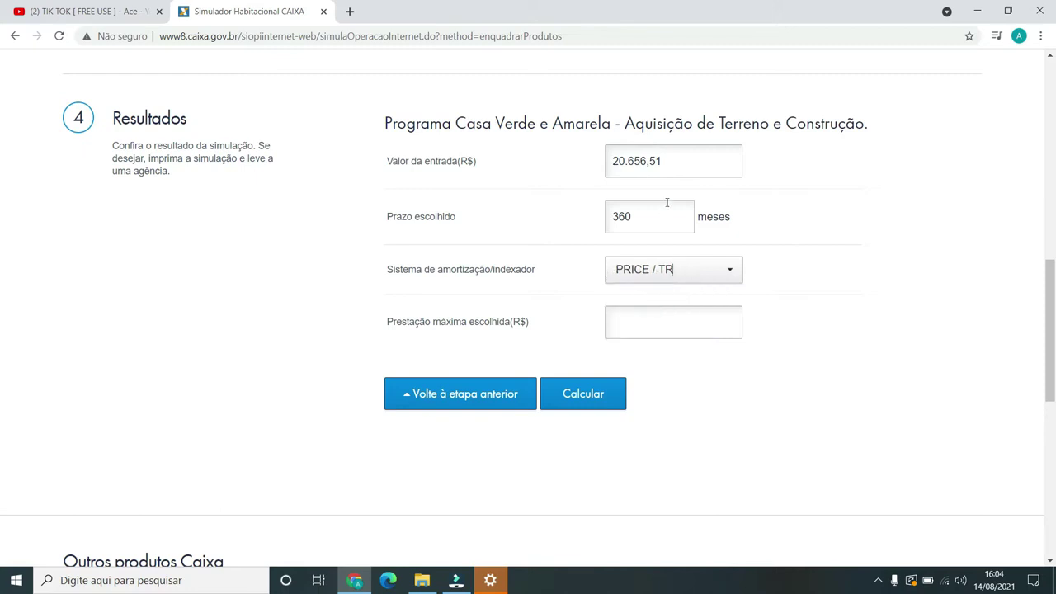
Clear the down payment value and recalculate the simulation.
{"action": "left_click", "coordinate": [694, 167]}
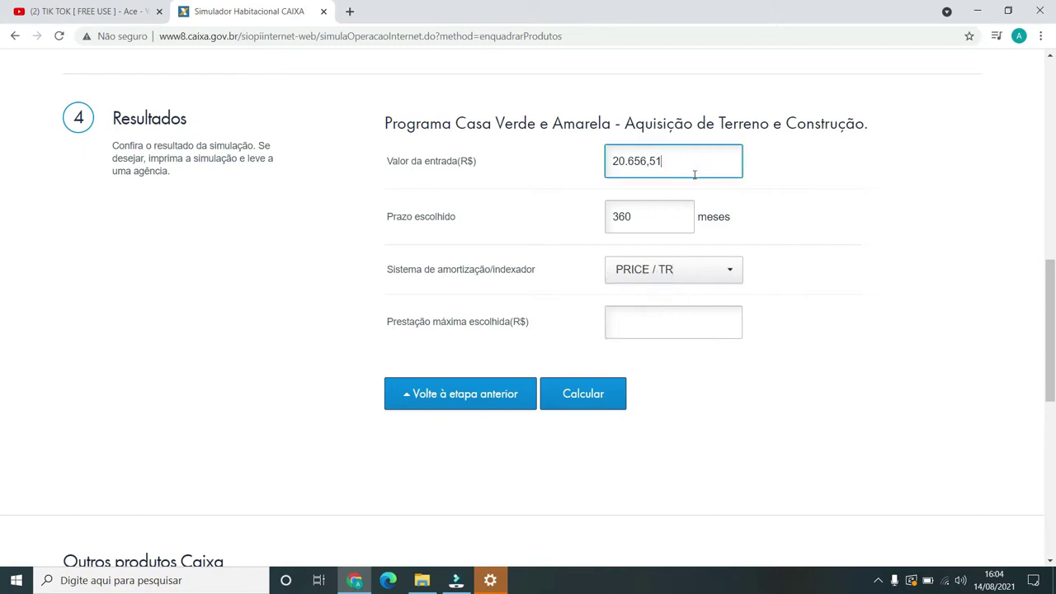
{"action": "key", "text": "BackSpace"}
{"action": "key", "text": "BackSpace"}
{"action": "key", "text": "BackSpace"}
{"action": "key", "text": "BackSpace"}
{"action": "key", "text": "BackSpace"}
{"action": "key", "text": "BackSpace"}
{"action": "key", "text": "BackSpace"}
{"action": "key", "text": "BackSpace"}
{"action": "left_click", "coordinate": [575, 395]}
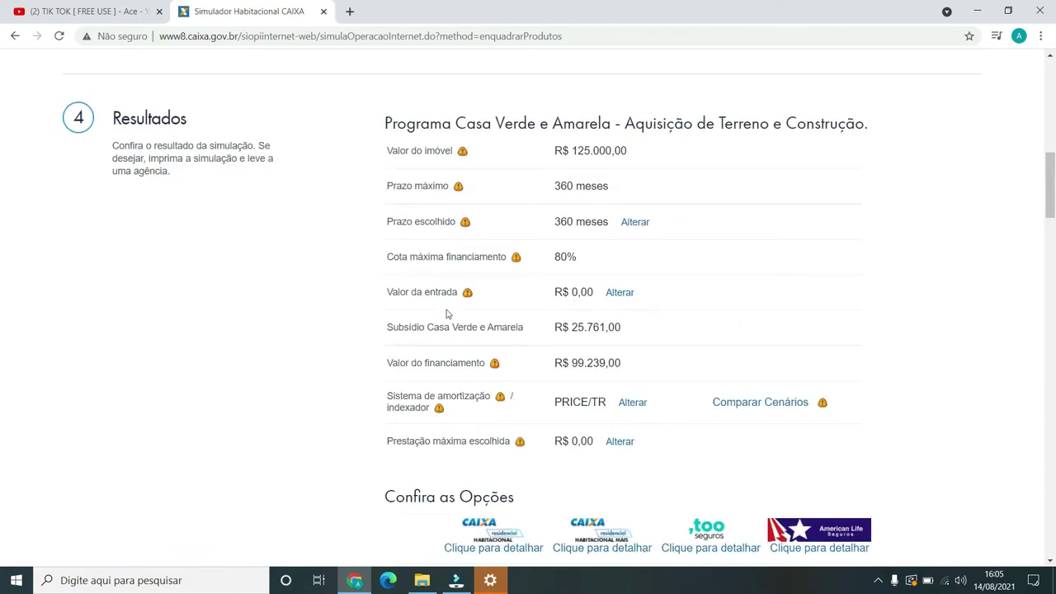
Examine the subsidy, financed amount, down payment and maximum financing quota in the recalculated results.
{"action": "left_click_drag", "start_coordinate": [631, 328], "coordinate": [544, 336]}
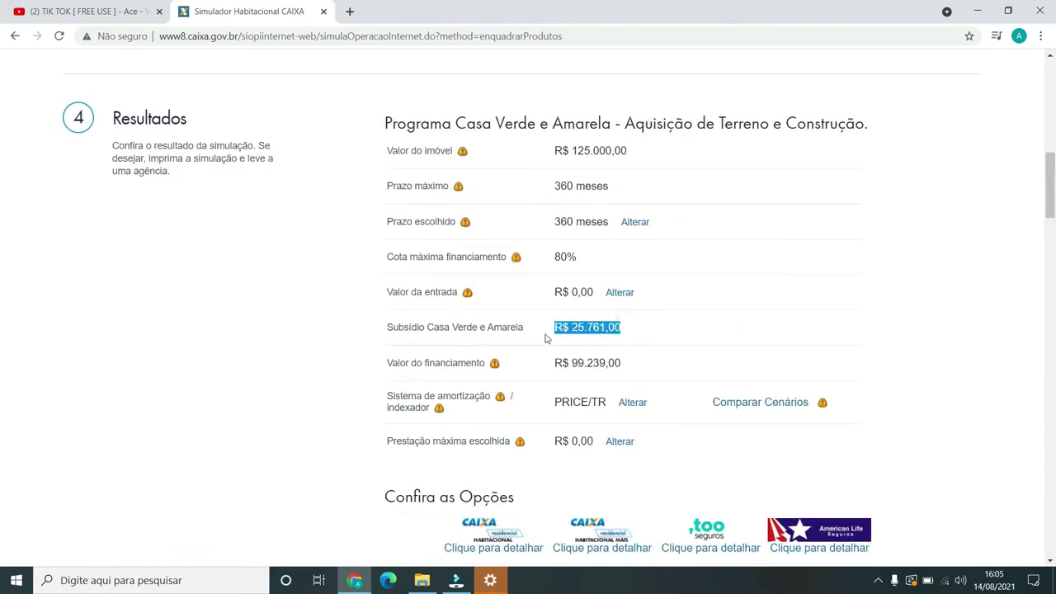
{"action": "left_click_drag", "start_coordinate": [647, 364], "coordinate": [538, 357]}
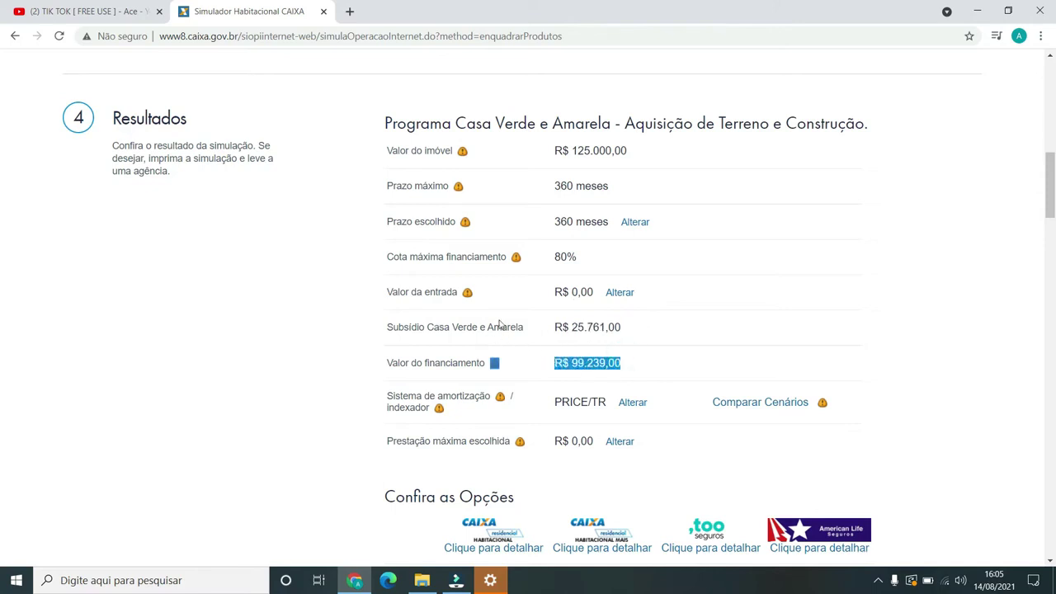
{"action": "left_click_drag", "start_coordinate": [541, 286], "coordinate": [641, 293]}
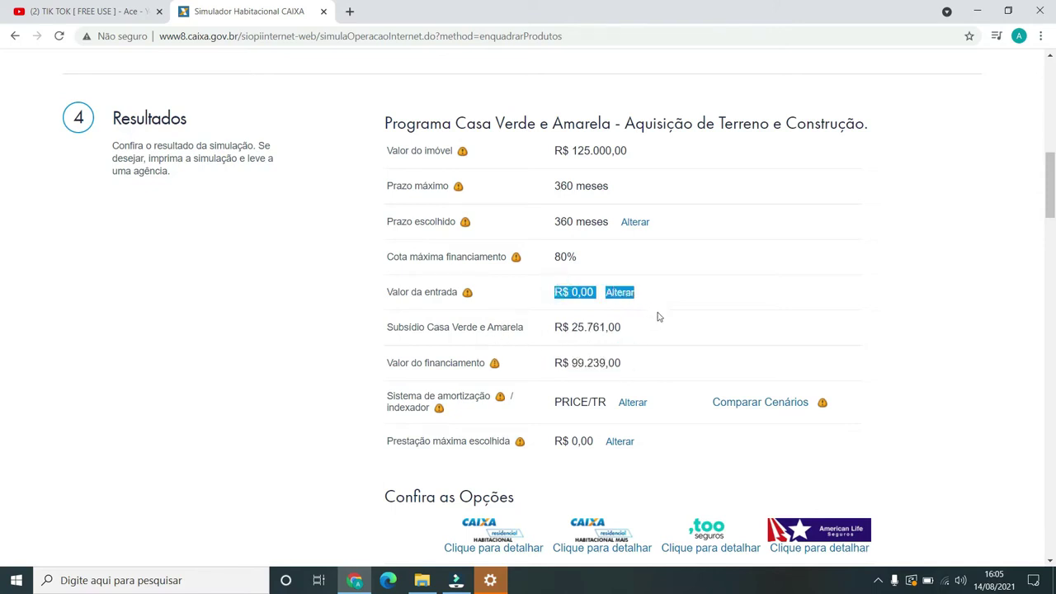
{"action": "scroll", "coordinate": [657, 316], "scroll_direction": "down", "scroll_amount": 1}
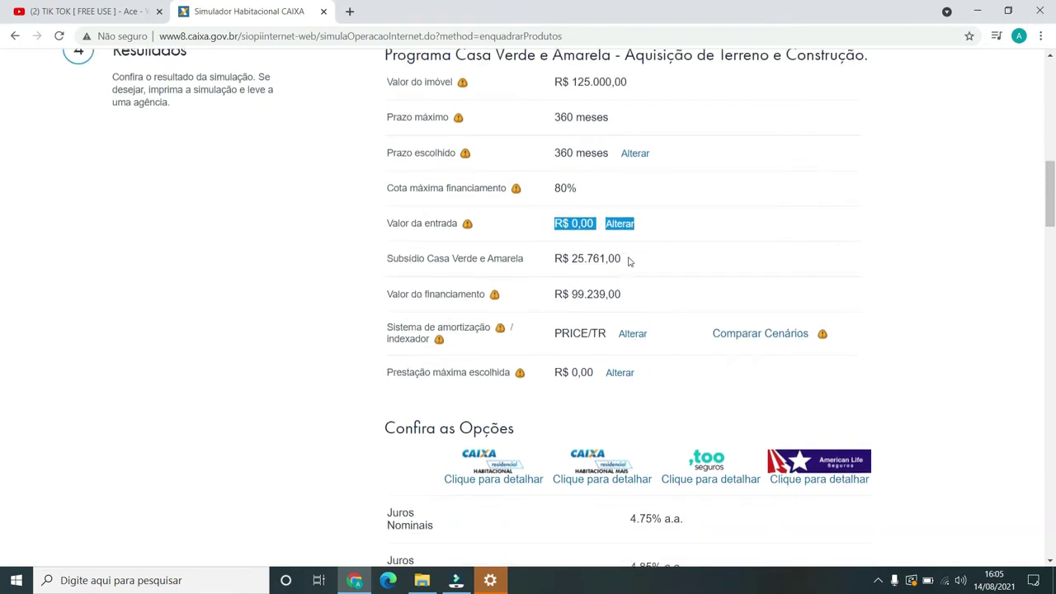
{"action": "double_click", "coordinate": [580, 189]}
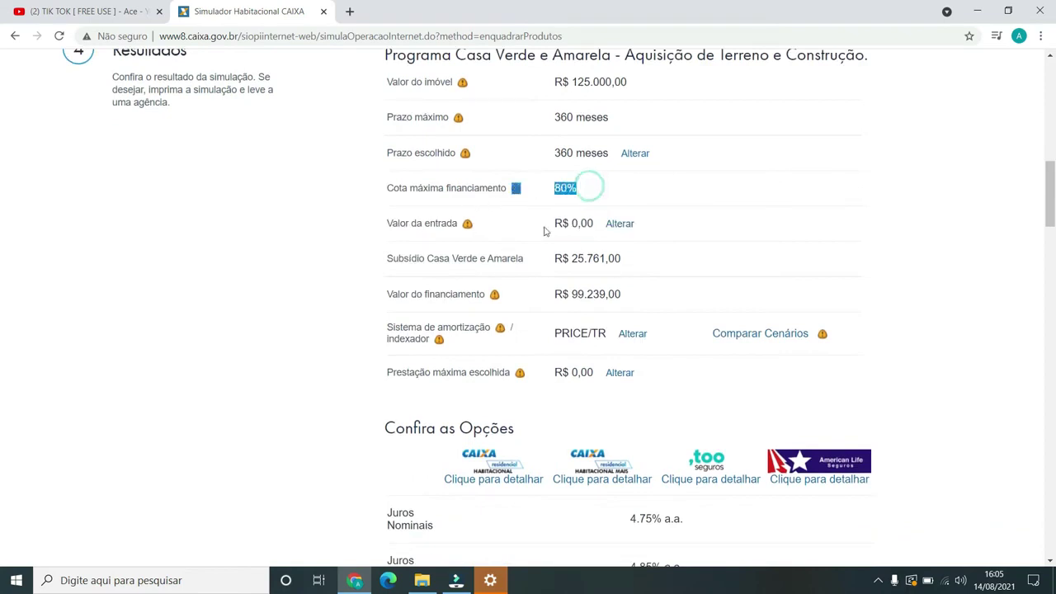
{"action": "left_click_drag", "start_coordinate": [562, 258], "coordinate": [669, 259]}
{"action": "scroll", "coordinate": [689, 289], "scroll_direction": "up", "scroll_amount": 1}
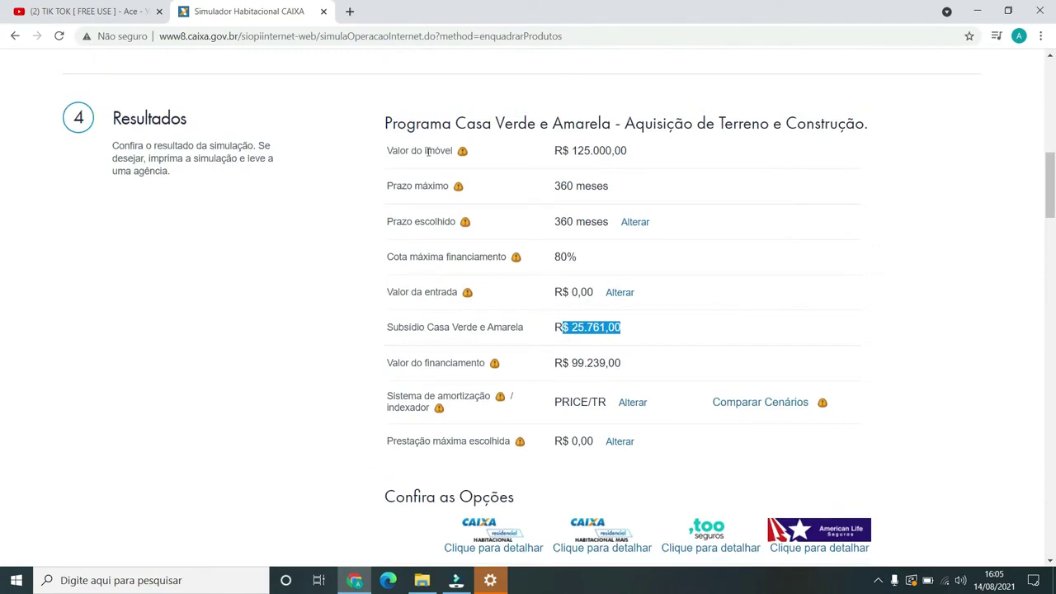
Check the first and last instalments and the effective interest rate under the PRICE/TR system.
{"action": "scroll", "coordinate": [639, 212], "scroll_direction": "down", "scroll_amount": 5}
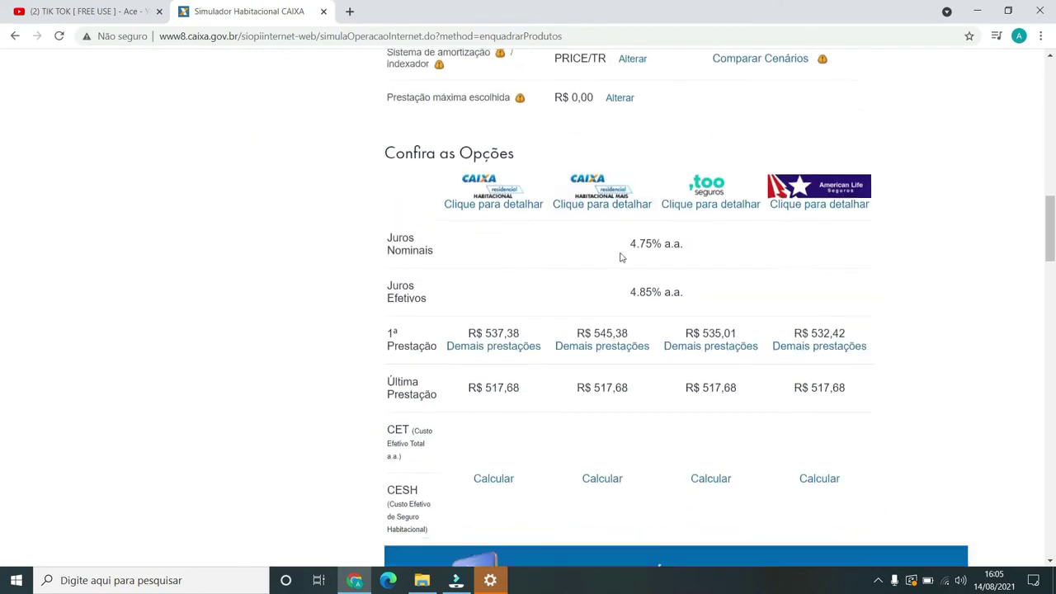
{"action": "left_click_drag", "start_coordinate": [686, 330], "coordinate": [752, 335]}
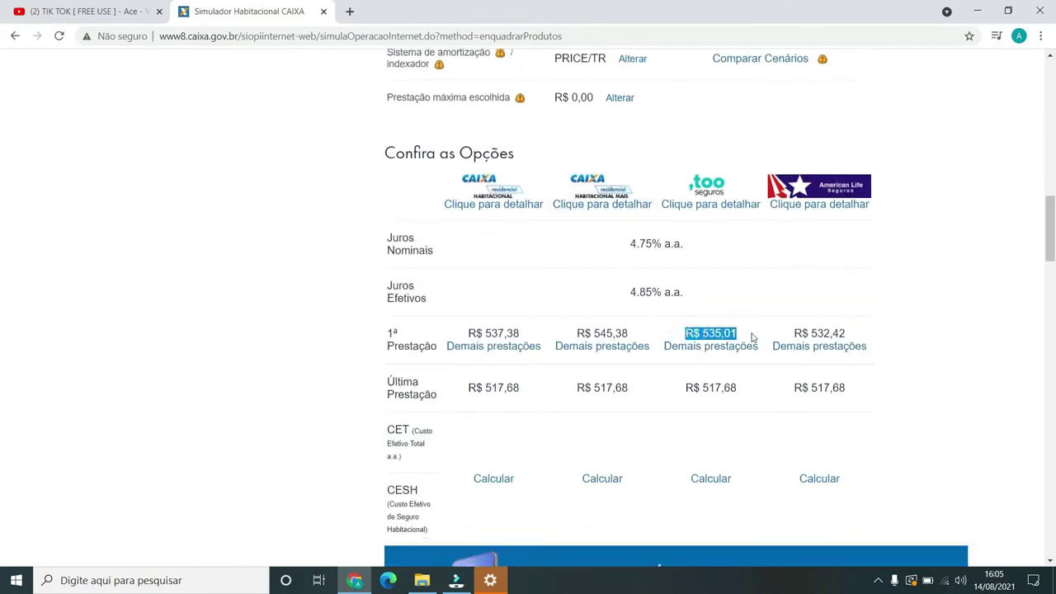
{"action": "left_click_drag", "start_coordinate": [690, 383], "coordinate": [744, 387]}
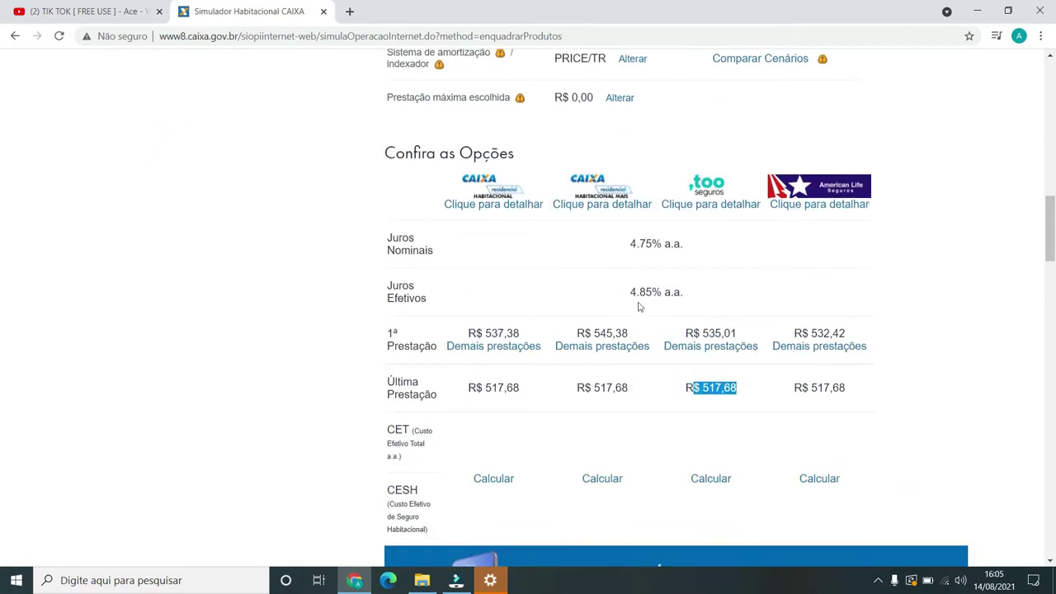
{"action": "left_click_drag", "start_coordinate": [627, 294], "coordinate": [707, 300]}
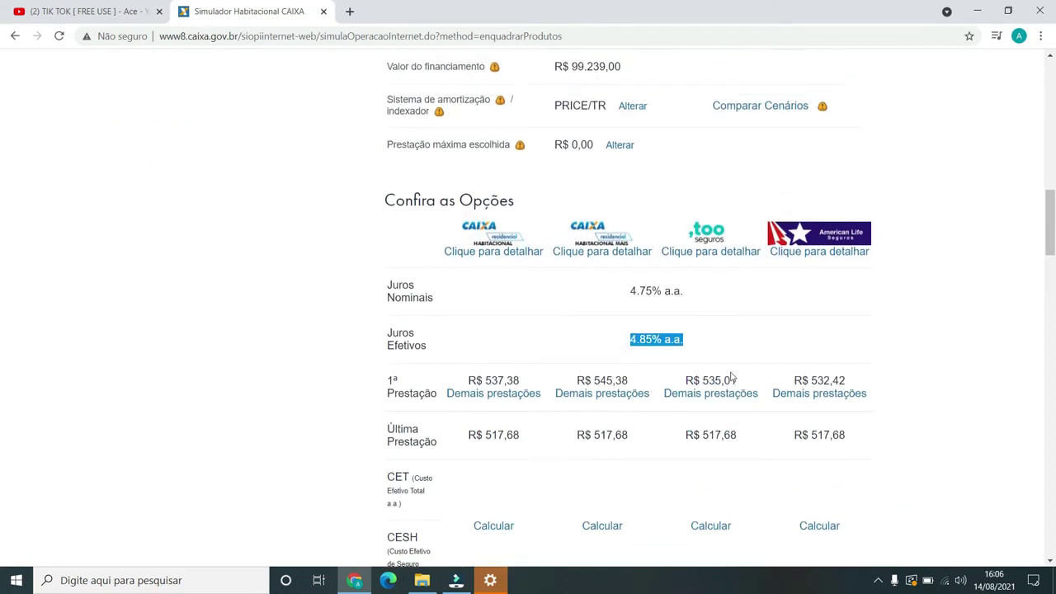
Review the recalculated results again, from the property value and down payment through the insurer options to the insurance coverage comparison.
{"action": "scroll", "coordinate": [726, 379], "scroll_direction": "up", "scroll_amount": 3}
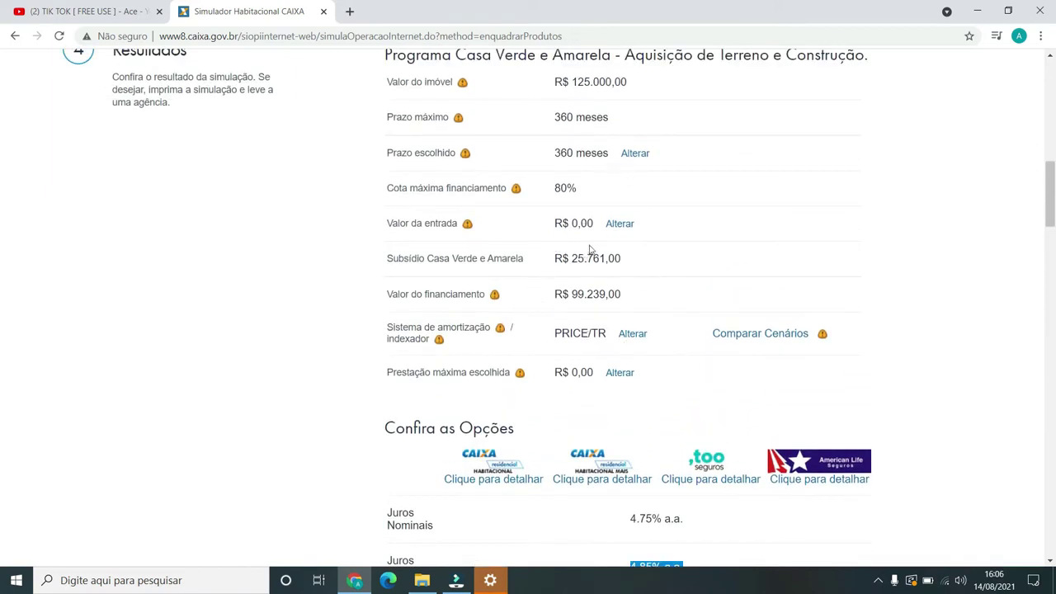
{"action": "left_click_drag", "start_coordinate": [542, 223], "coordinate": [647, 230]}
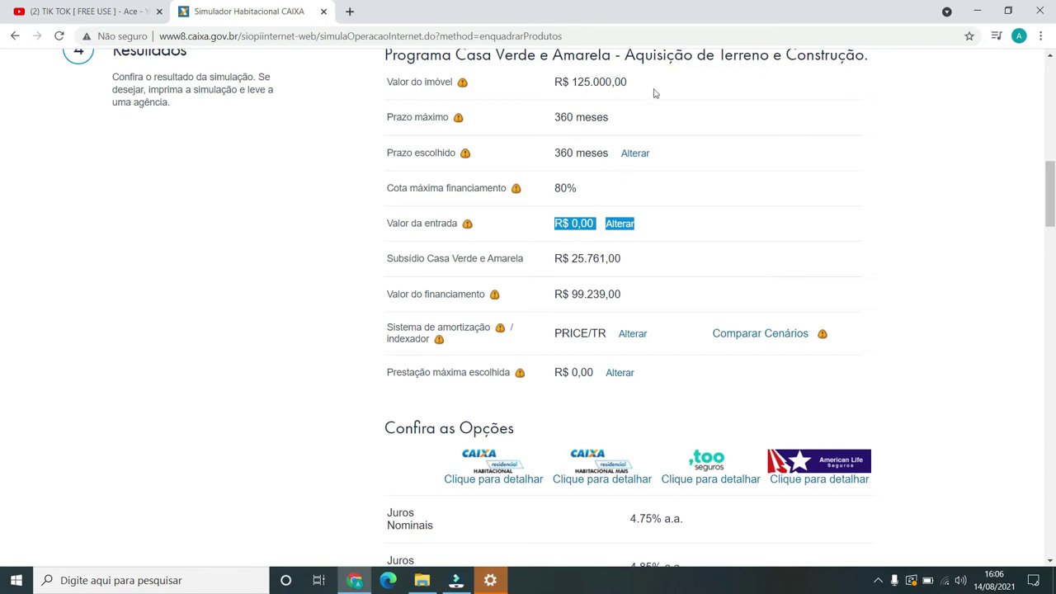
{"action": "scroll", "coordinate": [585, 203], "scroll_direction": "down", "scroll_amount": 2}
{"action": "scroll", "coordinate": [577, 231], "scroll_direction": "up", "scroll_amount": 3}
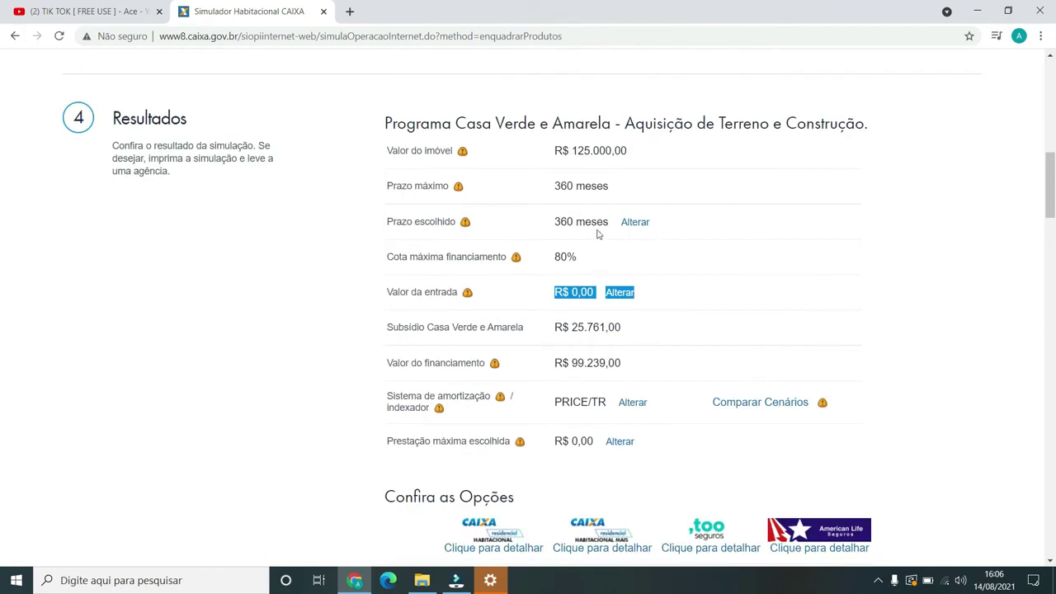
{"action": "scroll", "coordinate": [618, 206], "scroll_direction": "down", "scroll_amount": 3}
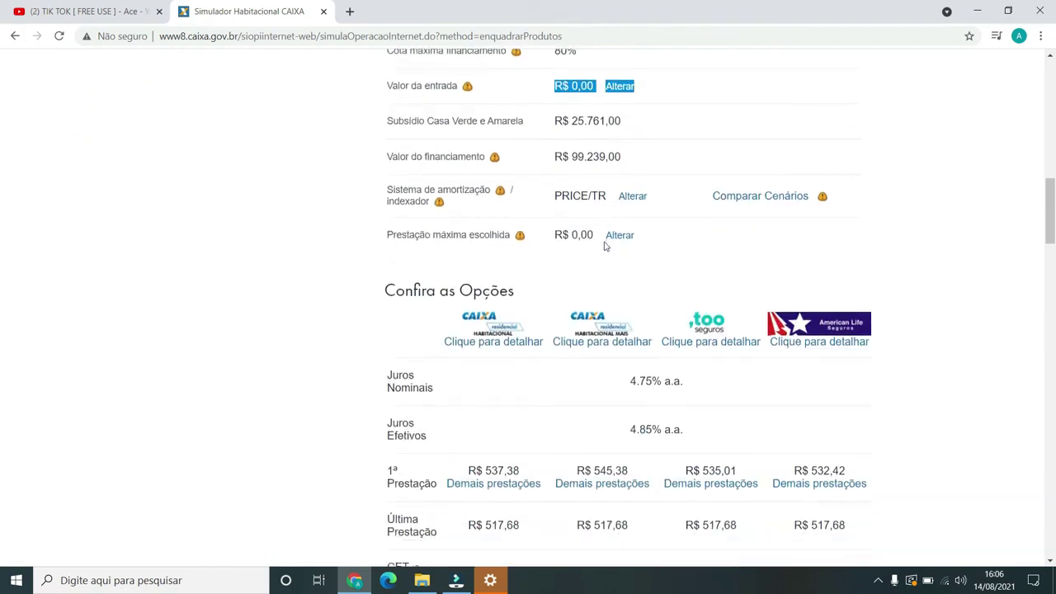
{"action": "scroll", "coordinate": [606, 246], "scroll_direction": "up", "scroll_amount": 2}
{"action": "scroll", "coordinate": [604, 246], "scroll_direction": "up", "scroll_amount": 2}
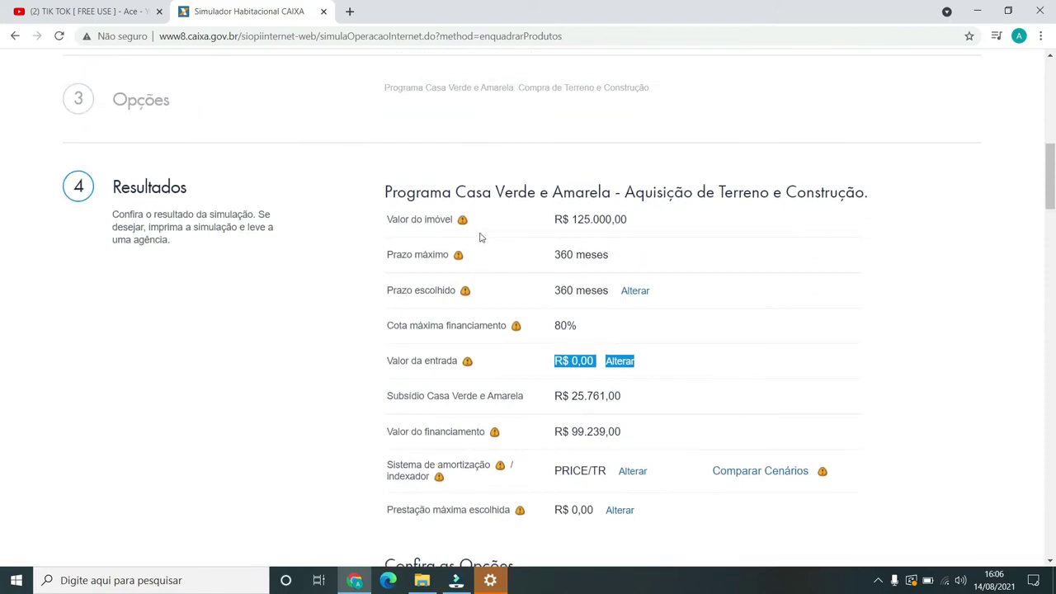
{"action": "scroll", "coordinate": [598, 266], "scroll_direction": "down", "scroll_amount": 3}
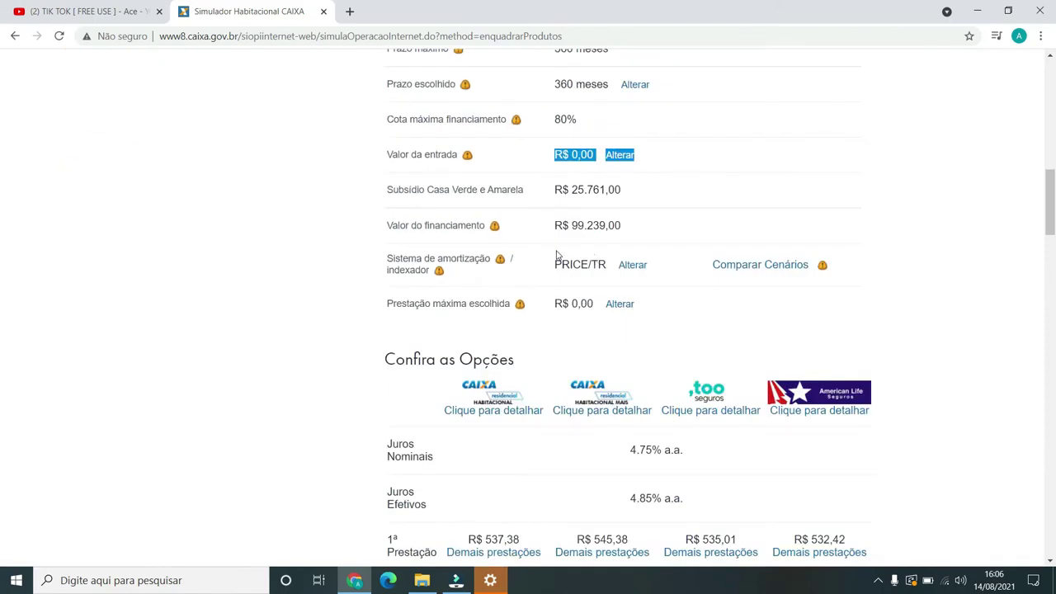
{"action": "scroll", "coordinate": [612, 272], "scroll_direction": "up", "scroll_amount": 3}
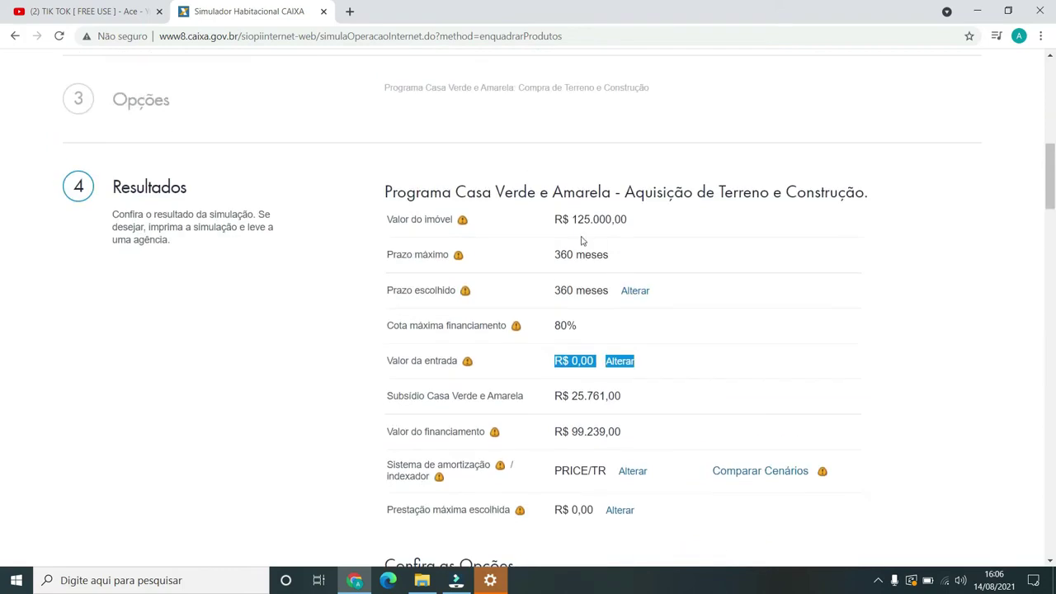
{"action": "scroll", "coordinate": [588, 234], "scroll_direction": "down", "scroll_amount": 10}
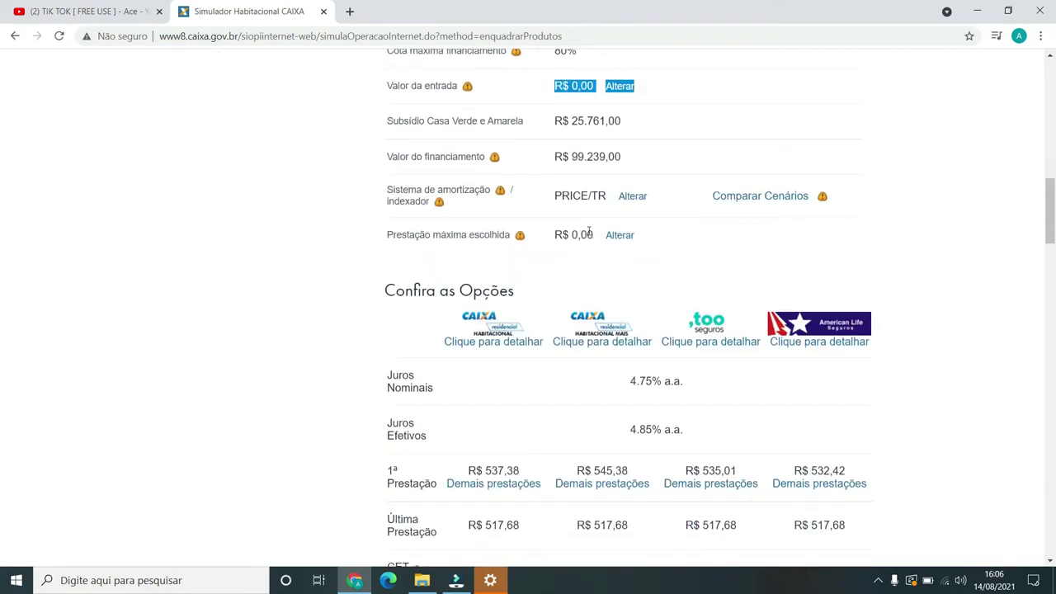
{"action": "scroll", "coordinate": [588, 229], "scroll_direction": "down", "scroll_amount": 1}
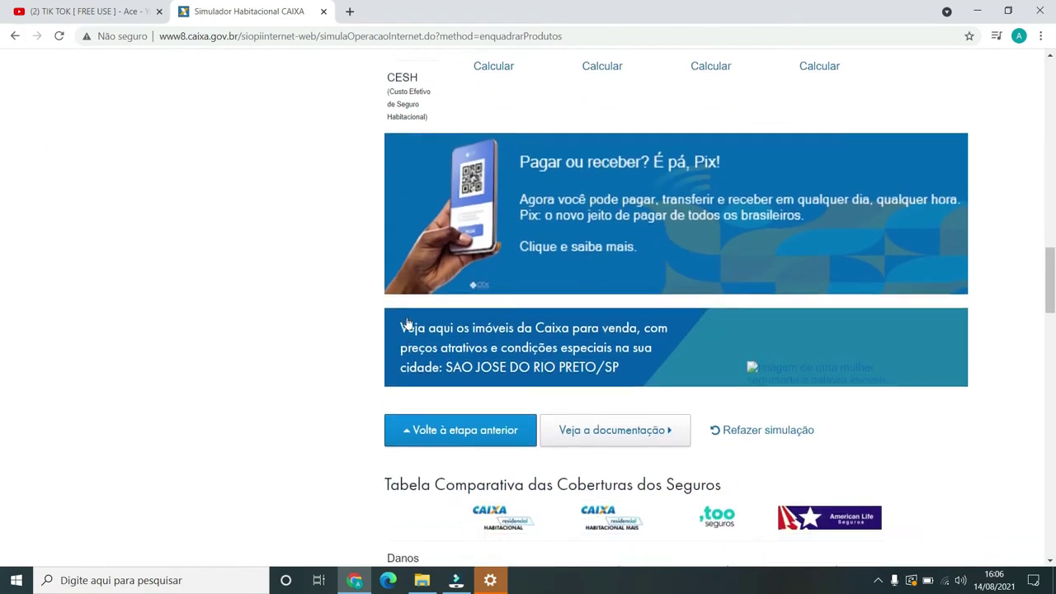
Return from the simulation results through the financing options to the initial data stage.
{"action": "left_click", "coordinate": [427, 429]}
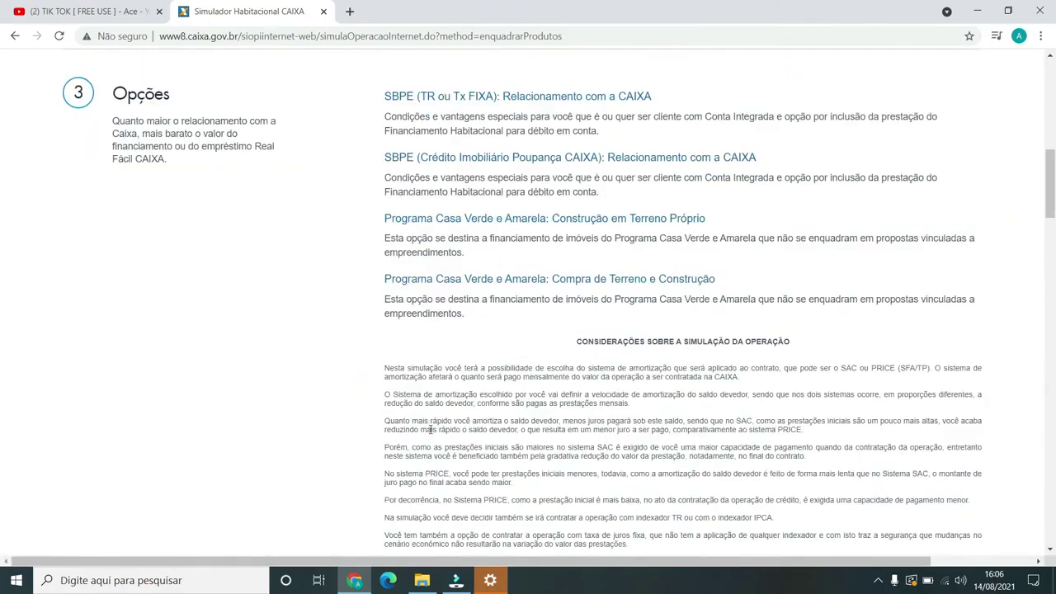
{"action": "scroll", "coordinate": [503, 403], "scroll_direction": "down", "scroll_amount": 15}
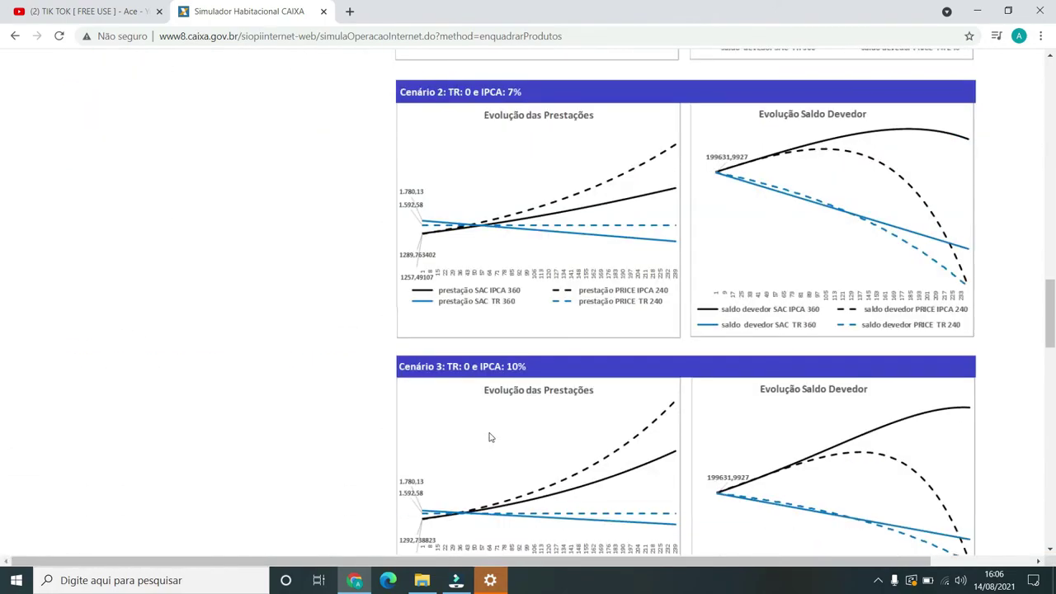
{"action": "scroll", "coordinate": [486, 438], "scroll_direction": "down", "scroll_amount": 7}
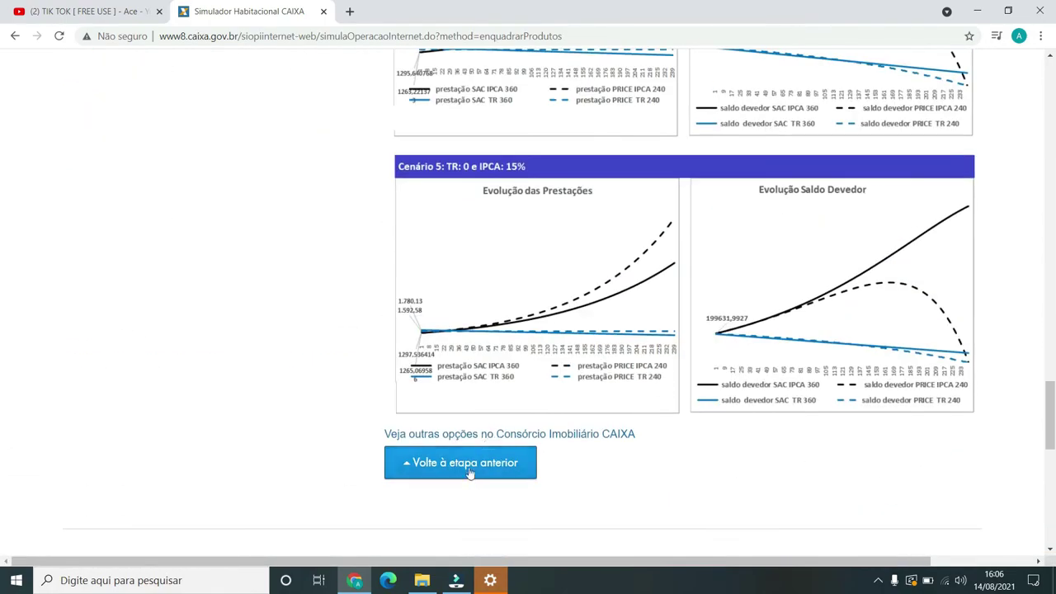
{"action": "left_click", "coordinate": [468, 466]}
Set the approximate property value to 230.000,00 and continue to the personal data stage.
{"action": "scroll", "coordinate": [580, 290], "scroll_direction": "down", "scroll_amount": 6}
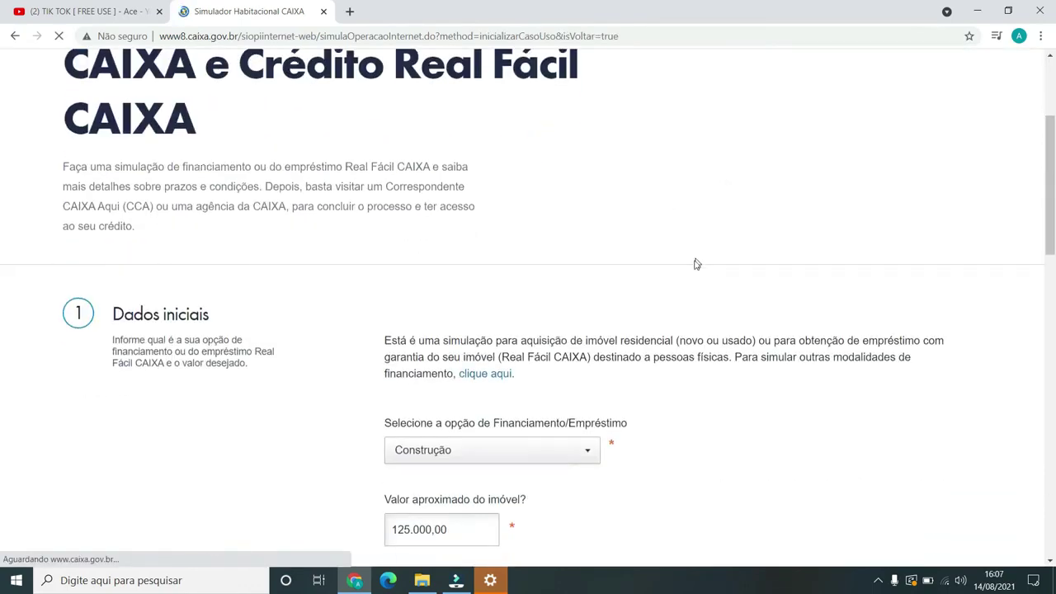
{"action": "left_click", "coordinate": [473, 254]}
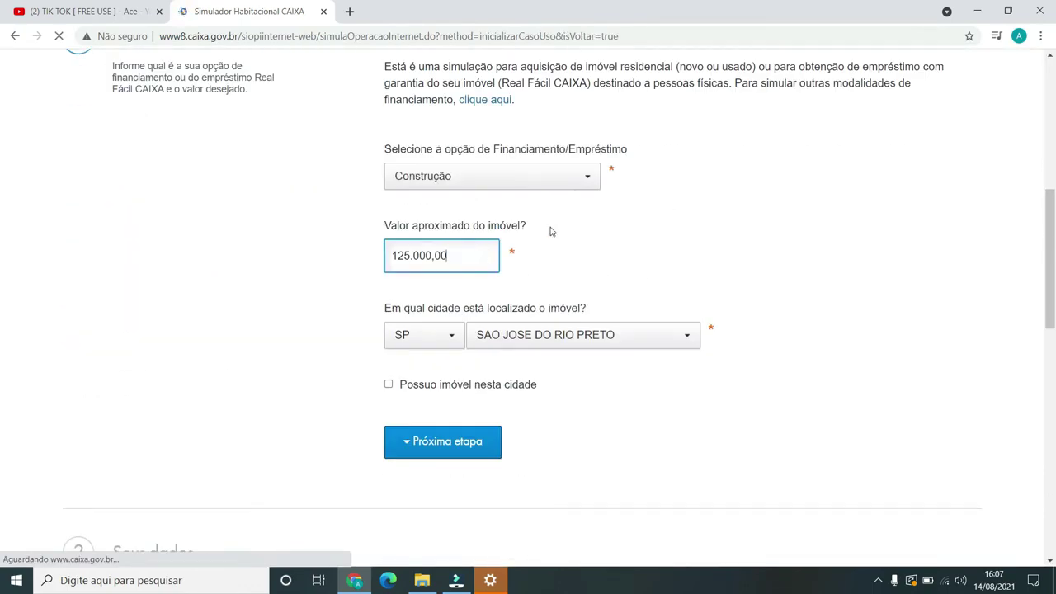
{"action": "key", "text": "BackSpace"}
{"action": "key", "text": "BackSpace"}
{"action": "key", "text": "BackSpace"}
{"action": "key", "text": "BackSpace"}
{"action": "key", "text": "BackSpace"}
{"action": "key", "text": "BackSpace"}
{"action": "key", "text": "BackSpace"}
{"action": "key", "text": "BackSpace"}
{"action": "type", "text": "230.000,00"}
{"action": "left_click", "coordinate": [443, 448]}
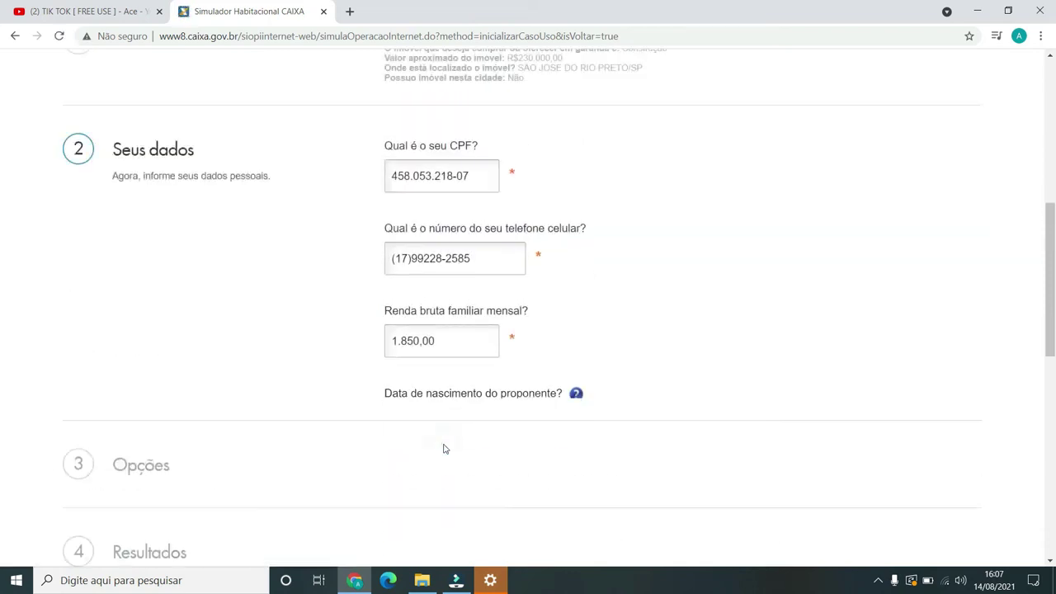
Set the gross monthly family income to 4.500,00 and continue to the financing options.
{"action": "left_click", "coordinate": [449, 344]}
{"action": "key", "text": "BackSpace"}
{"action": "key", "text": "BackSpace"}
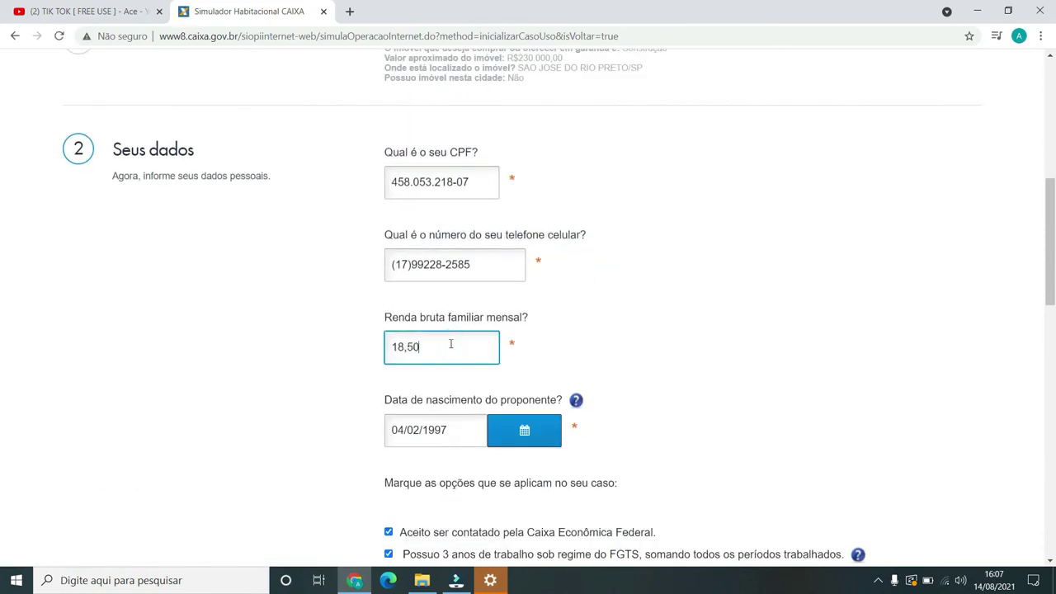
{"action": "key", "text": "BackSpace"}
{"action": "key", "text": "BackSpace"}
{"action": "key", "text": "BackSpace"}
{"action": "key", "text": "BackSpace"}
{"action": "type", "text": "45.000,00"}
{"action": "key", "text": "BackSpace"}
{"action": "scroll", "coordinate": [372, 471], "scroll_direction": "down", "scroll_amount": 5}
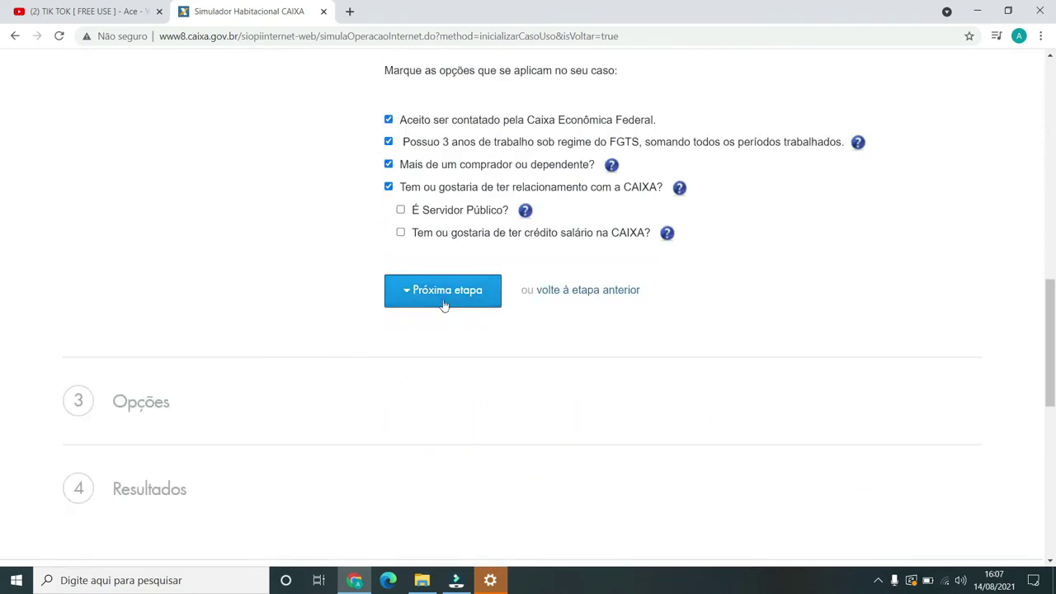
{"action": "left_click", "coordinate": [453, 302]}
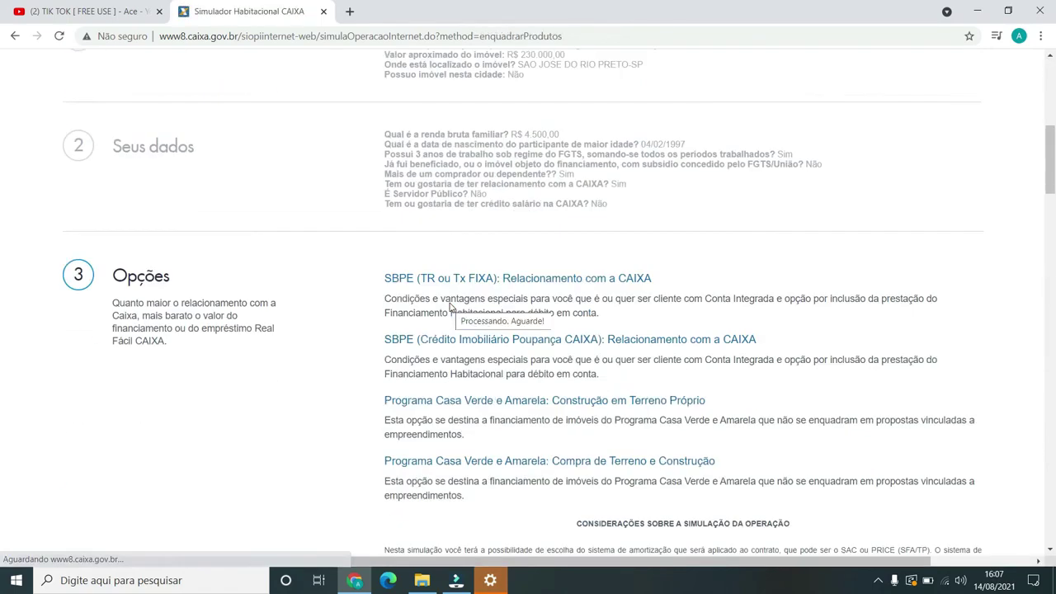
Choose Programa Casa Verde e Amarela: Compra de Terreno e Construção and check the effective interest rate and instalments in the results.
{"action": "scroll", "coordinate": [450, 305], "scroll_direction": "down", "scroll_amount": 1}
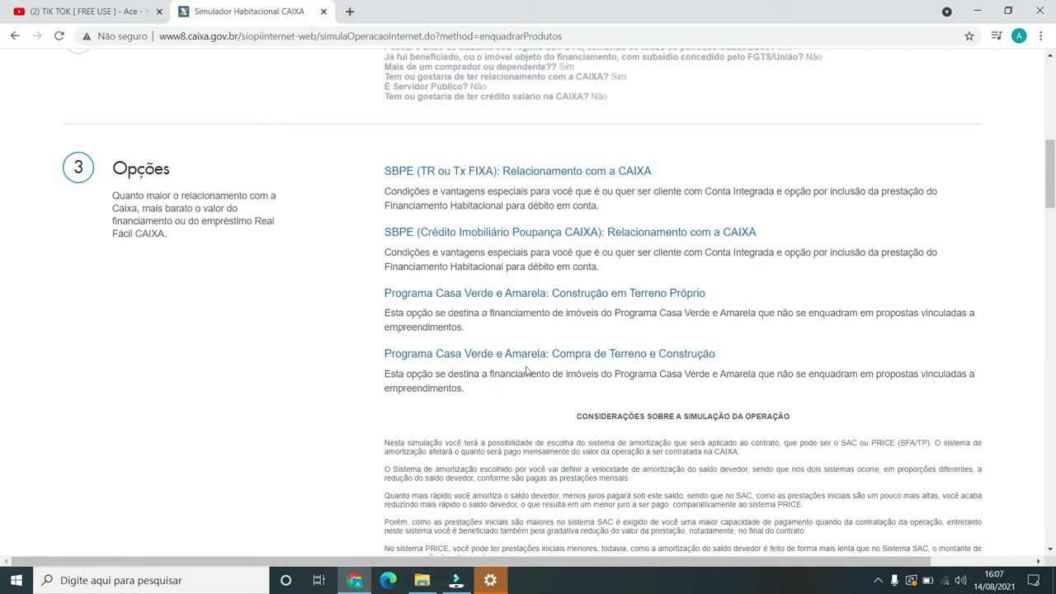
{"action": "left_click", "coordinate": [600, 355]}
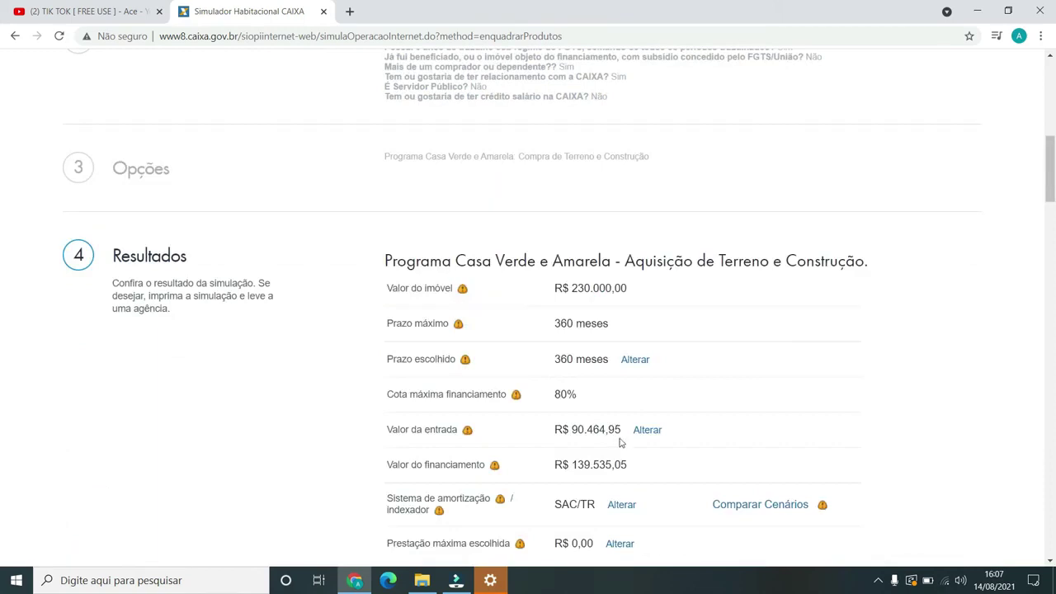
{"action": "scroll", "coordinate": [601, 382], "scroll_direction": "down", "scroll_amount": 2}
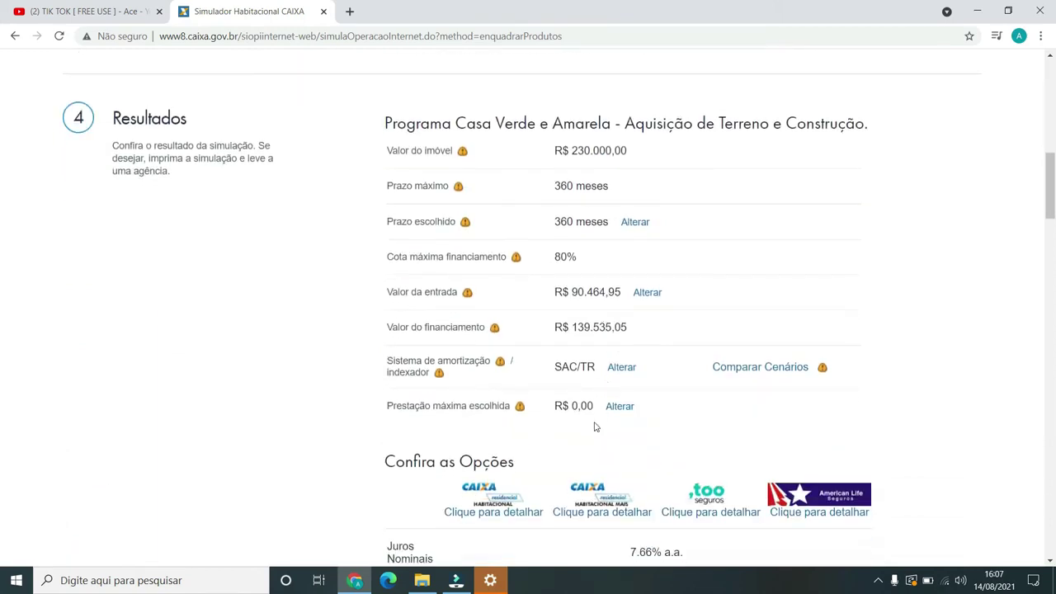
{"action": "scroll", "coordinate": [605, 349], "scroll_direction": "down", "scroll_amount": 3}
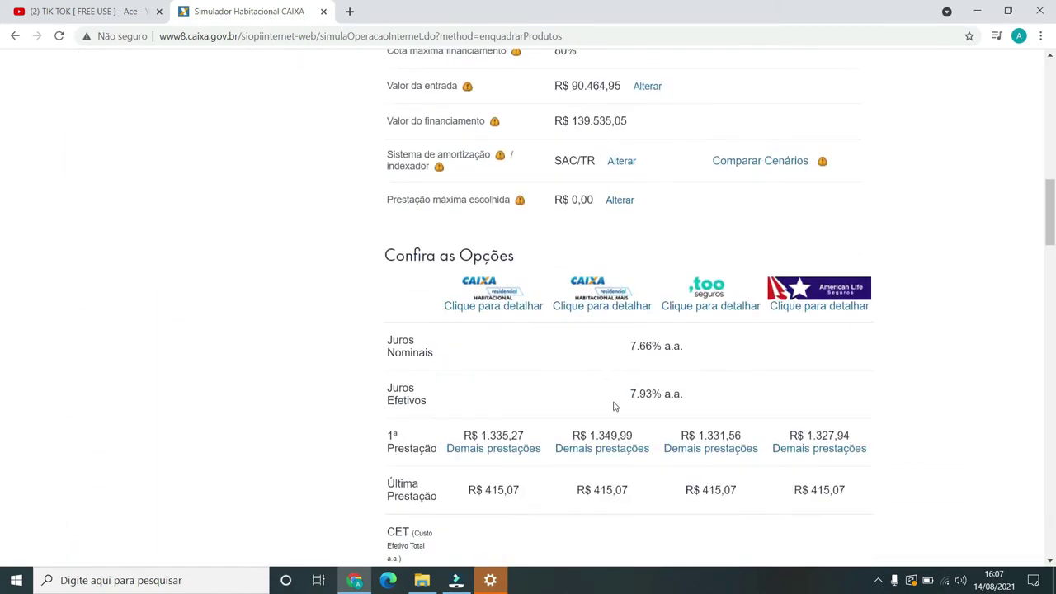
{"action": "left_click_drag", "start_coordinate": [607, 394], "coordinate": [697, 403]}
{"action": "scroll", "coordinate": [643, 463], "scroll_direction": "up", "scroll_amount": 3}
{"action": "scroll", "coordinate": [695, 424], "scroll_direction": "down", "scroll_amount": 4}
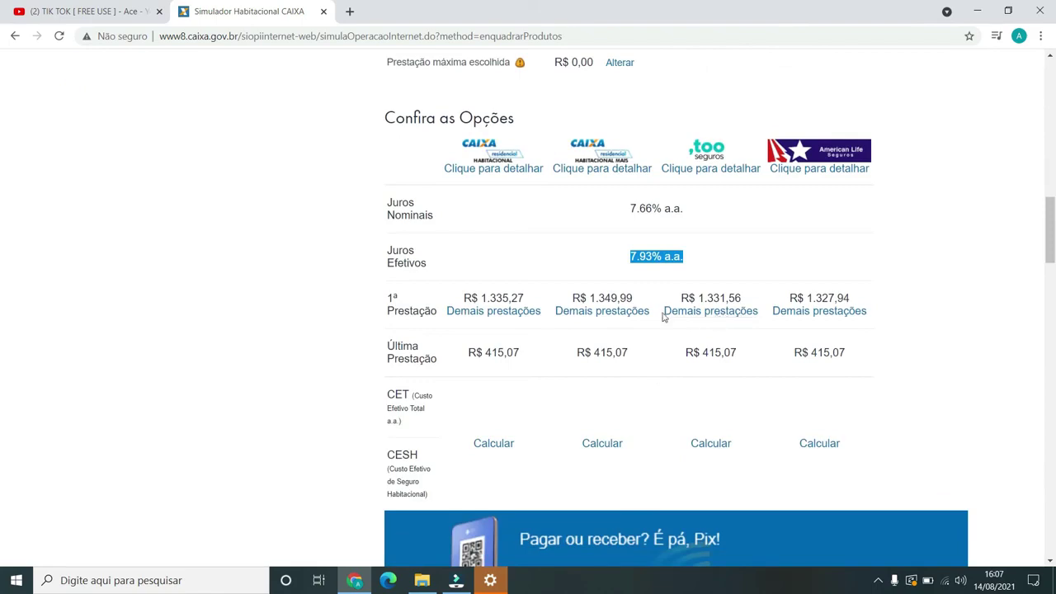
Switch the amortization system to PRICE / TR, clear the down payment value and recalculate the simulation.
{"action": "scroll", "coordinate": [651, 307], "scroll_direction": "up", "scroll_amount": 4}
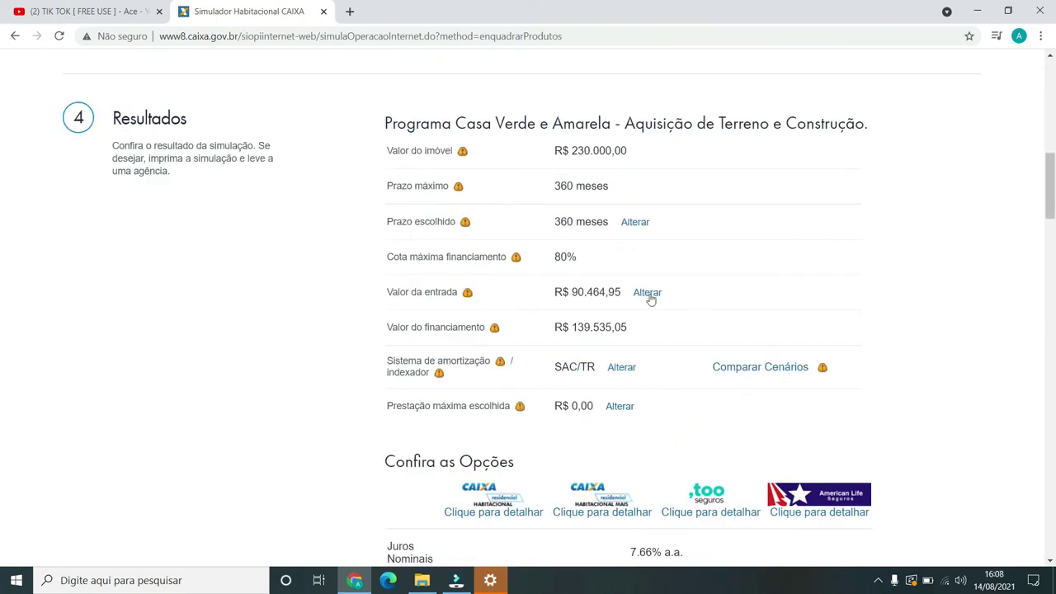
{"action": "left_click", "coordinate": [649, 294]}
{"action": "left_click", "coordinate": [690, 266]}
{"action": "left_click", "coordinate": [664, 302]}
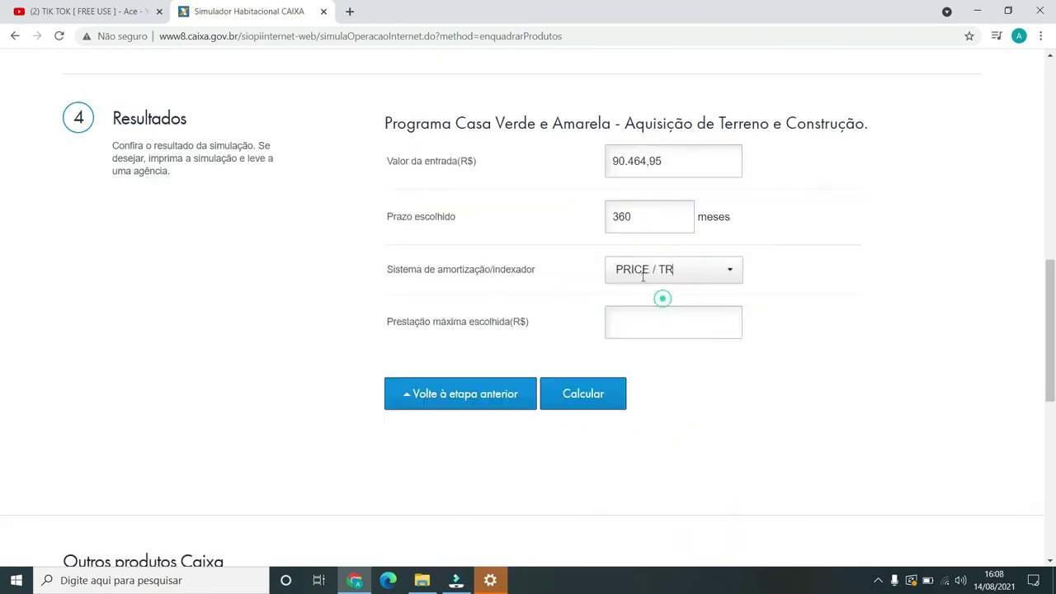
{"action": "left_click", "coordinate": [693, 163]}
{"action": "key", "text": "BackSpace"}
{"action": "key", "text": "BackSpace"}
{"action": "key", "text": "BackSpace"}
{"action": "key", "text": "BackSpace"}
{"action": "key", "text": "BackSpace"}
{"action": "key", "text": "BackSpace"}
{"action": "key", "text": "BackSpace"}
{"action": "key", "text": "BackSpace"}
{"action": "key", "text": "BackSpace"}
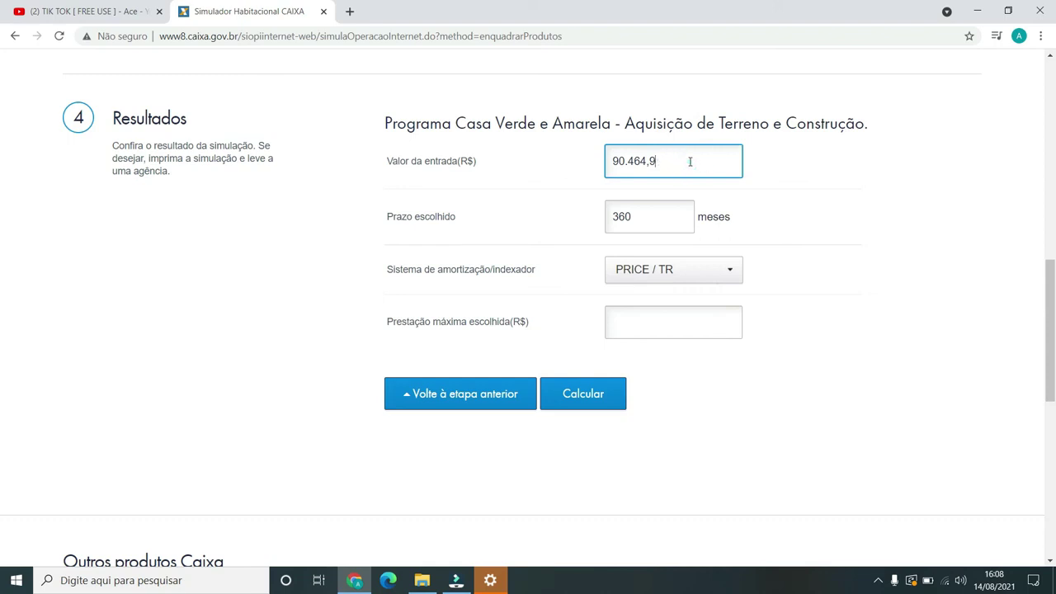
{"action": "left_click", "coordinate": [599, 394]}
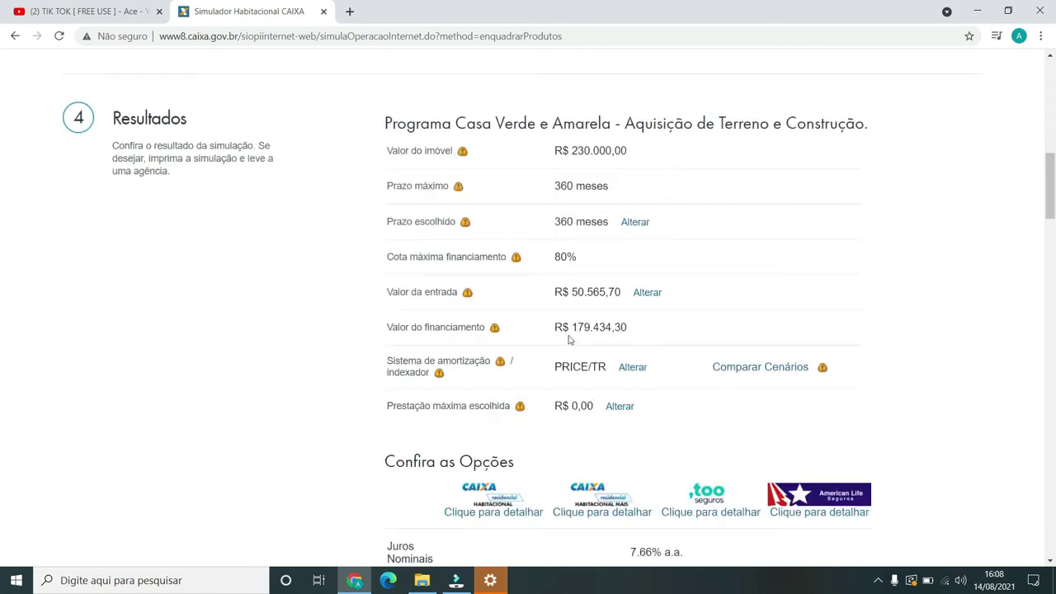
Check the down payment, the financed amount and the Too Seguros first and last instalments under PRICE/TR.
{"action": "left_click_drag", "start_coordinate": [561, 291], "coordinate": [701, 289]}
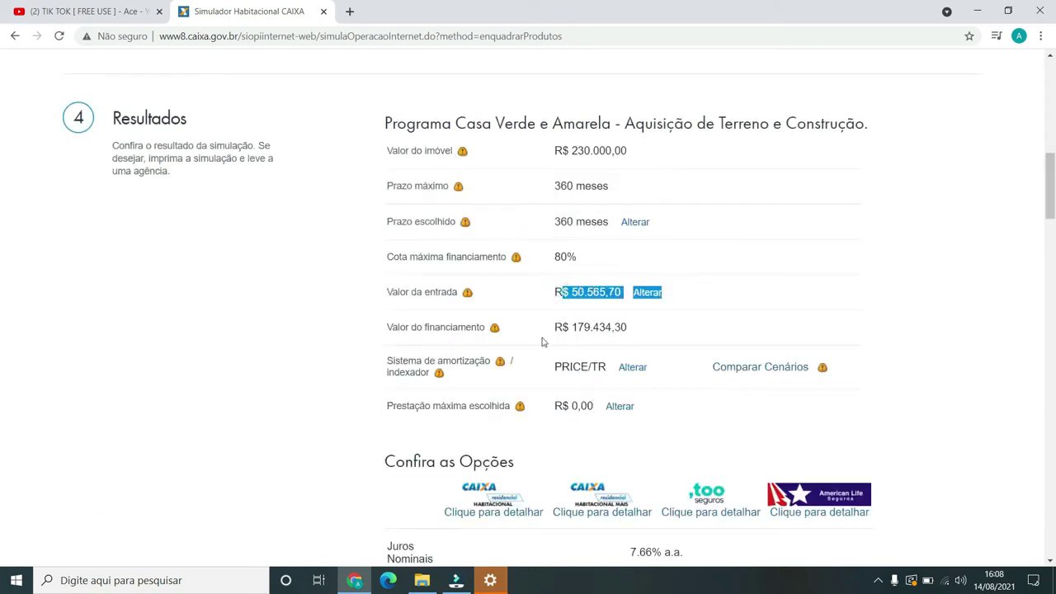
{"action": "left_click_drag", "start_coordinate": [553, 328], "coordinate": [632, 330]}
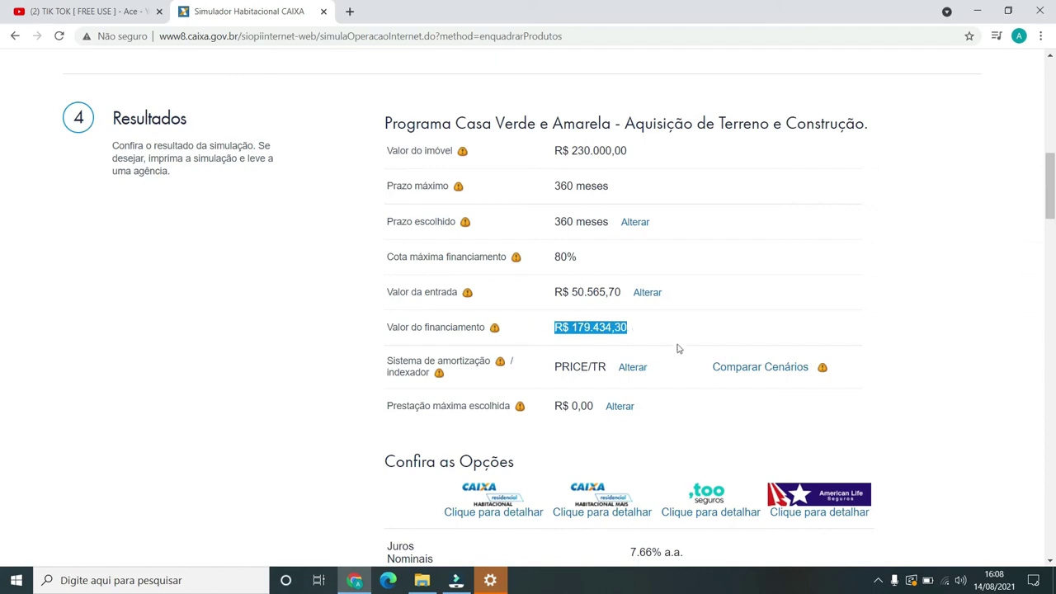
{"action": "scroll", "coordinate": [676, 349], "scroll_direction": "down", "scroll_amount": 3}
{"action": "left_click_drag", "start_coordinate": [679, 435], "coordinate": [743, 437]}
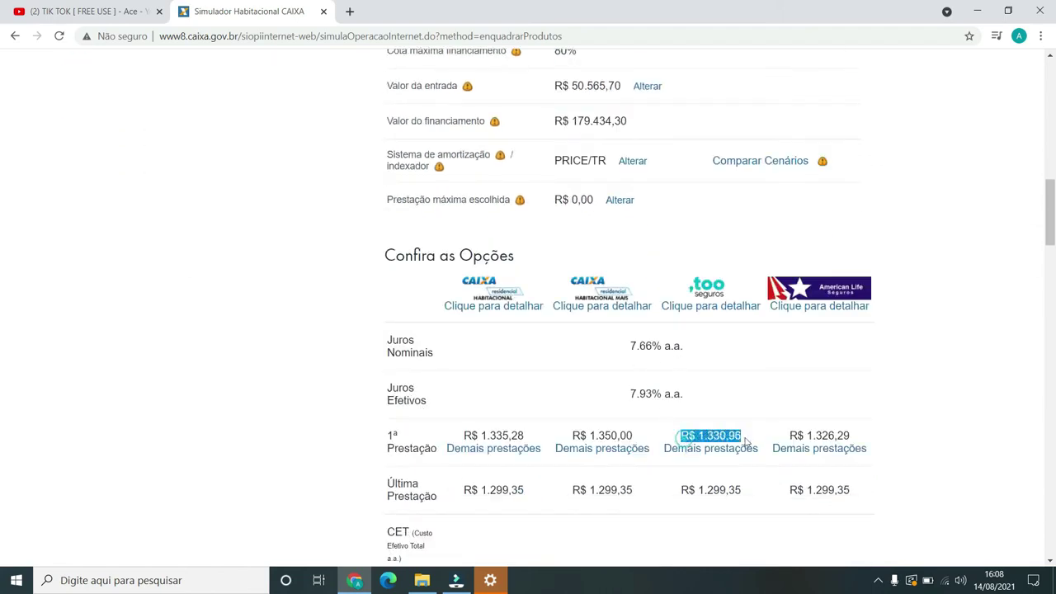
{"action": "left_click_drag", "start_coordinate": [680, 490], "coordinate": [768, 497]}
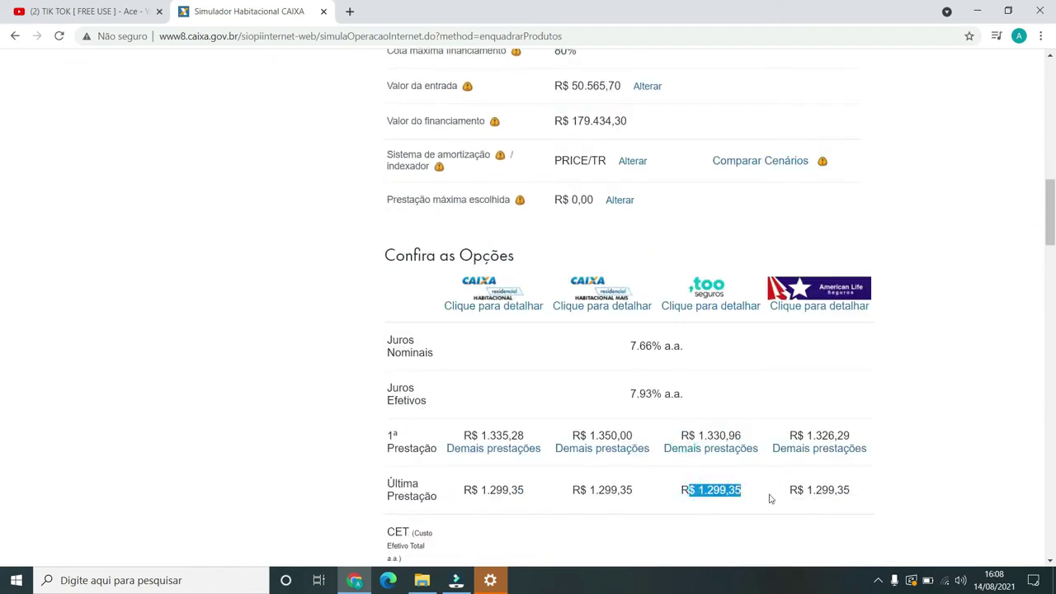
Compare the down payment and financed amount with the property value in the PRICE/TR results.
{"action": "scroll", "coordinate": [500, 446], "scroll_direction": "up", "scroll_amount": 3}
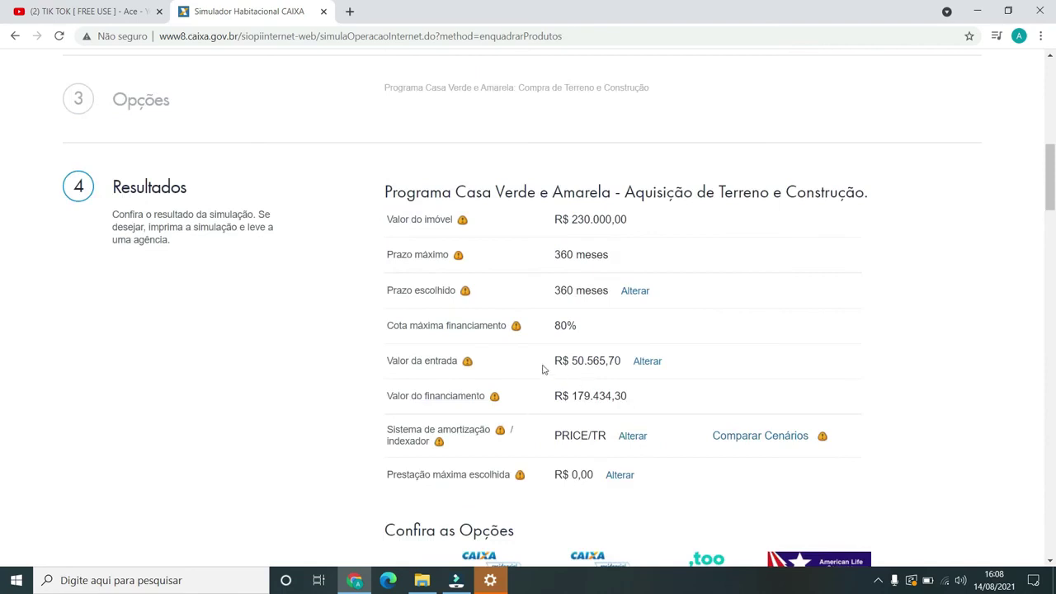
{"action": "left_click_drag", "start_coordinate": [543, 369], "coordinate": [670, 376]}
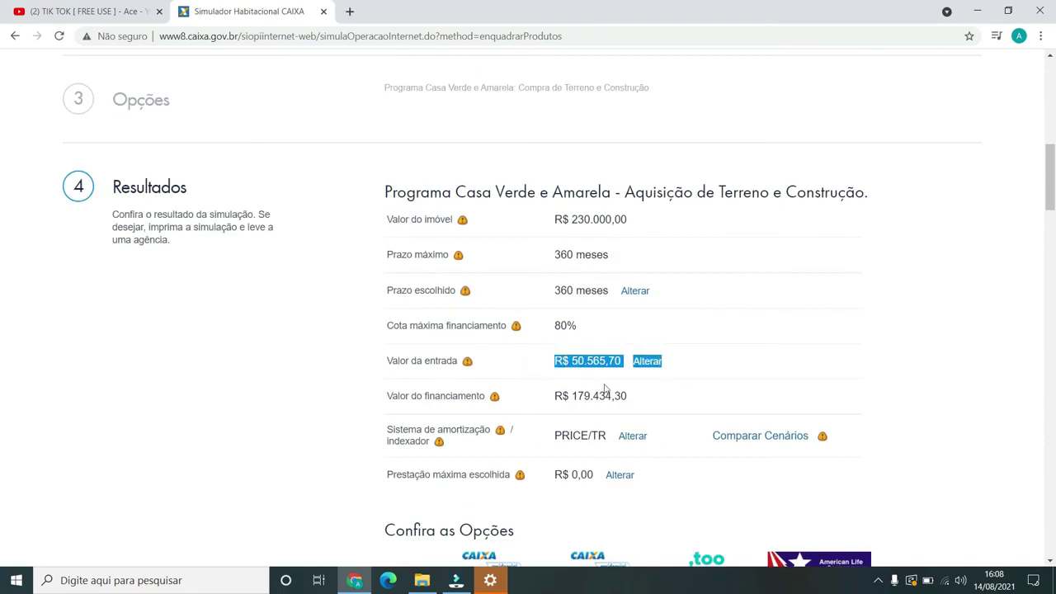
{"action": "left_click", "coordinate": [799, 351]}
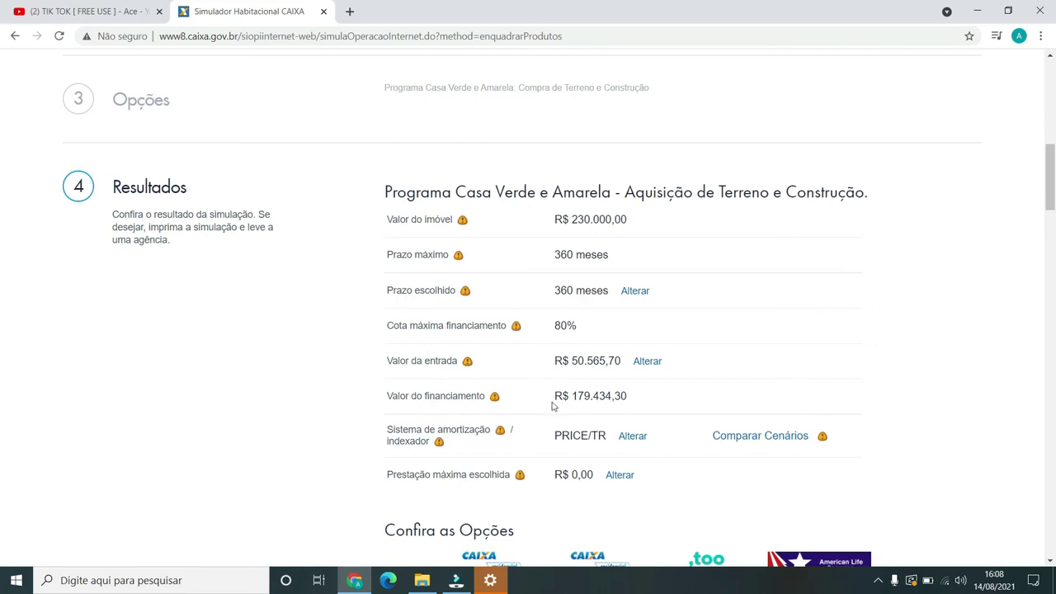
{"action": "left_click_drag", "start_coordinate": [552, 406], "coordinate": [654, 407]}
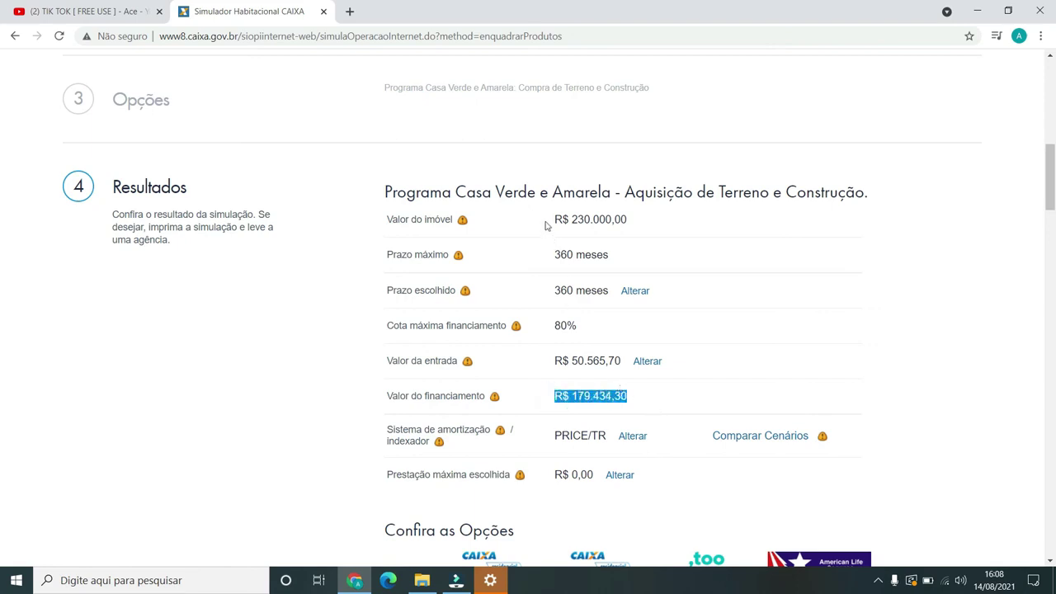
{"action": "left_click_drag", "start_coordinate": [545, 225], "coordinate": [671, 221]}
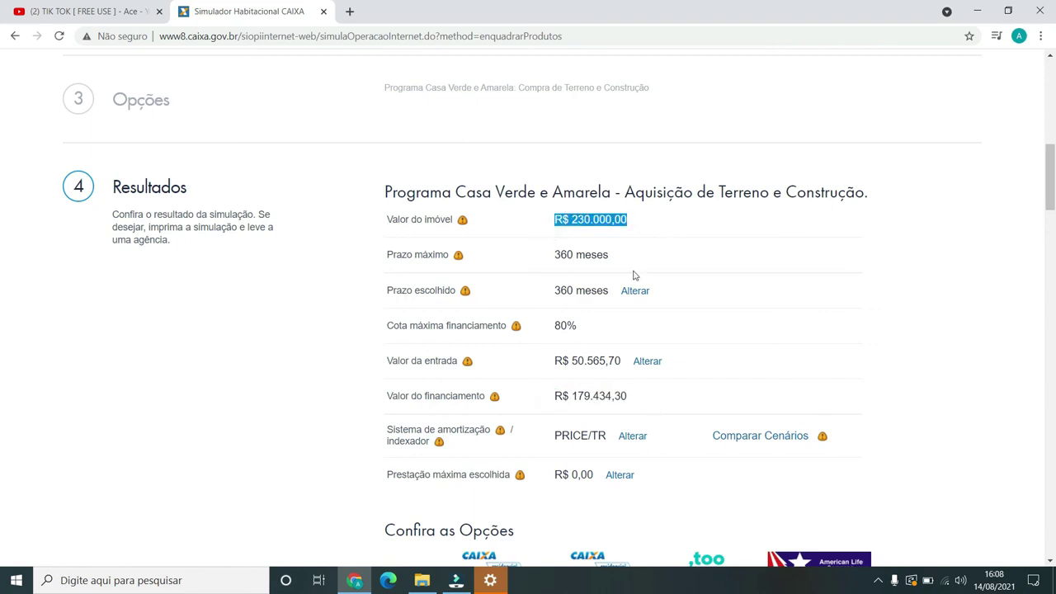